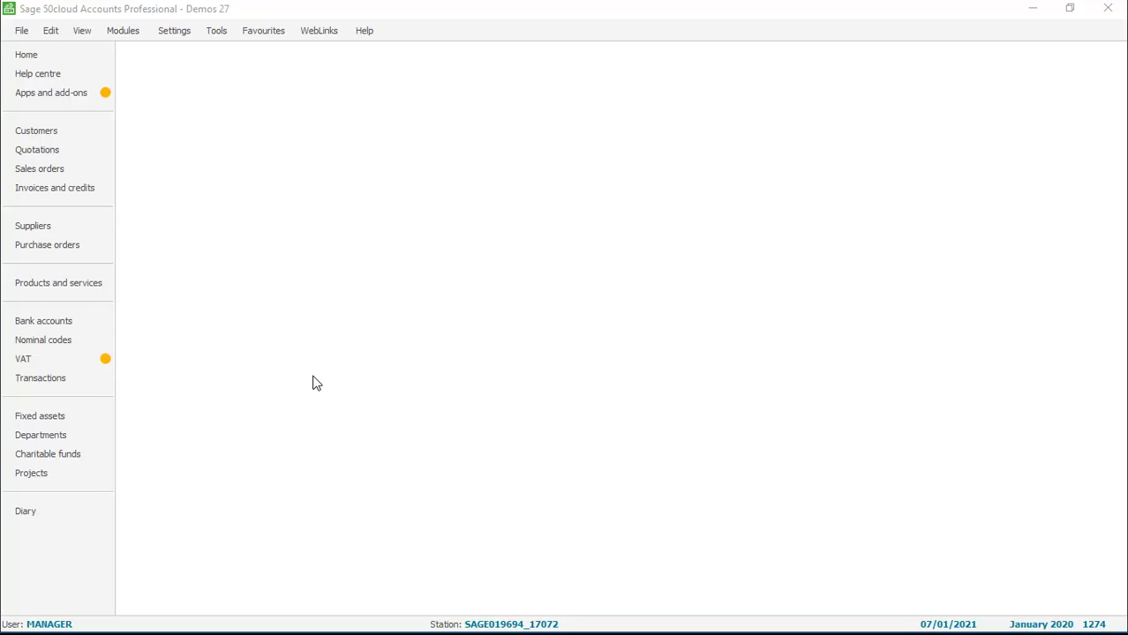
Open the Settings menu from the menu bar to show the company settings options.
{"action": "left_click", "coordinate": [176, 32]}
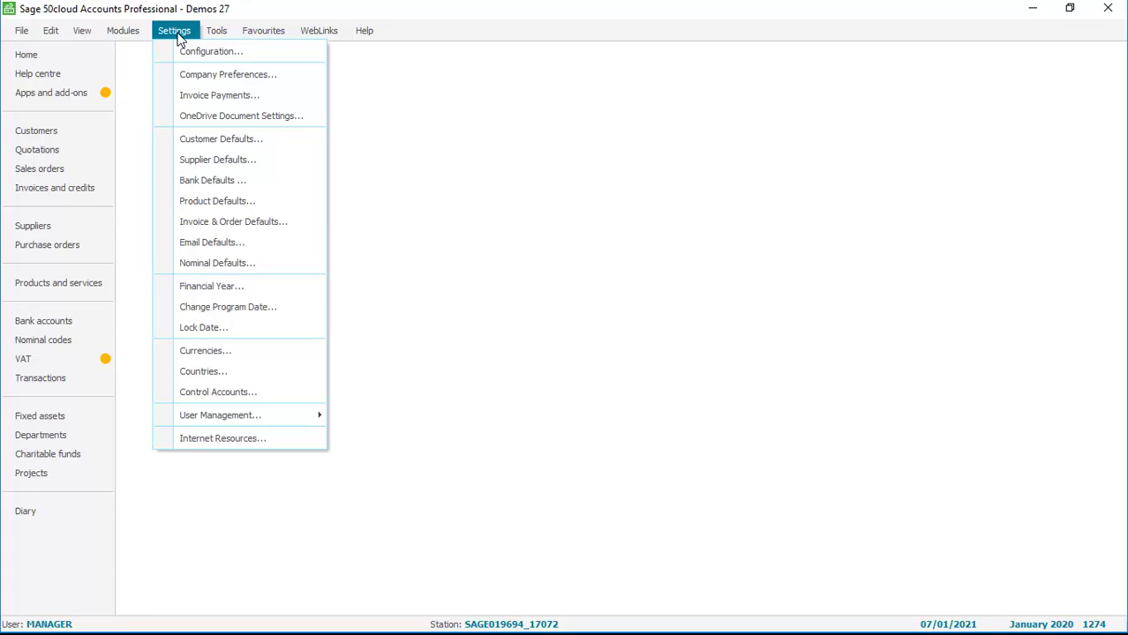
In Lock Date Settings, lock posting before 01/01/2021 and confirm.
{"action": "left_click", "coordinate": [203, 328]}
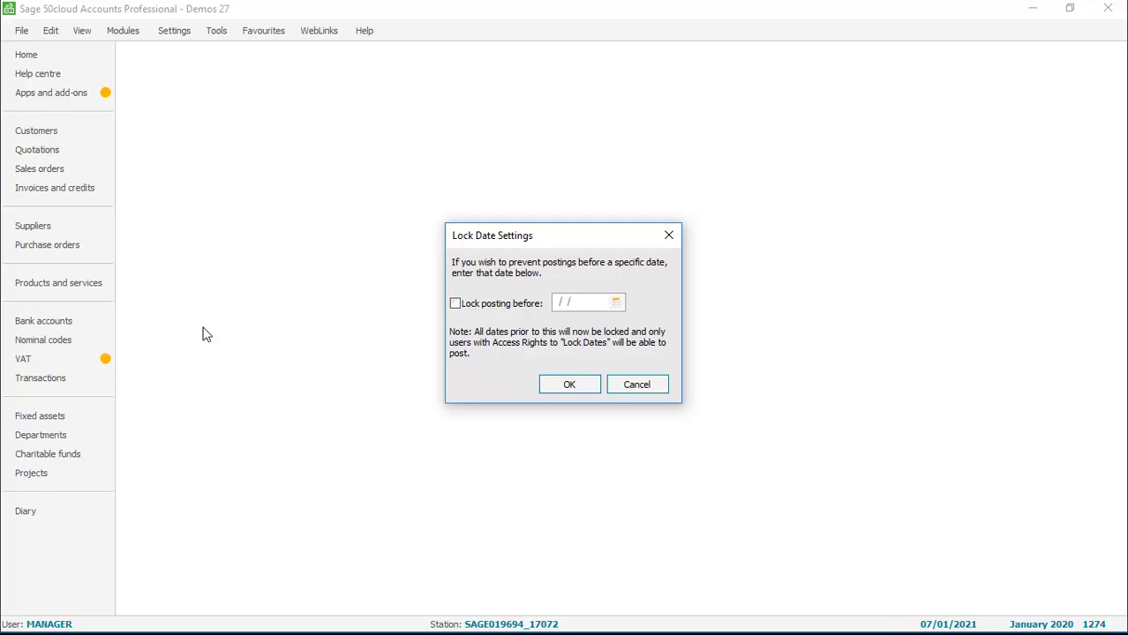
{"action": "left_click", "coordinate": [455, 303]}
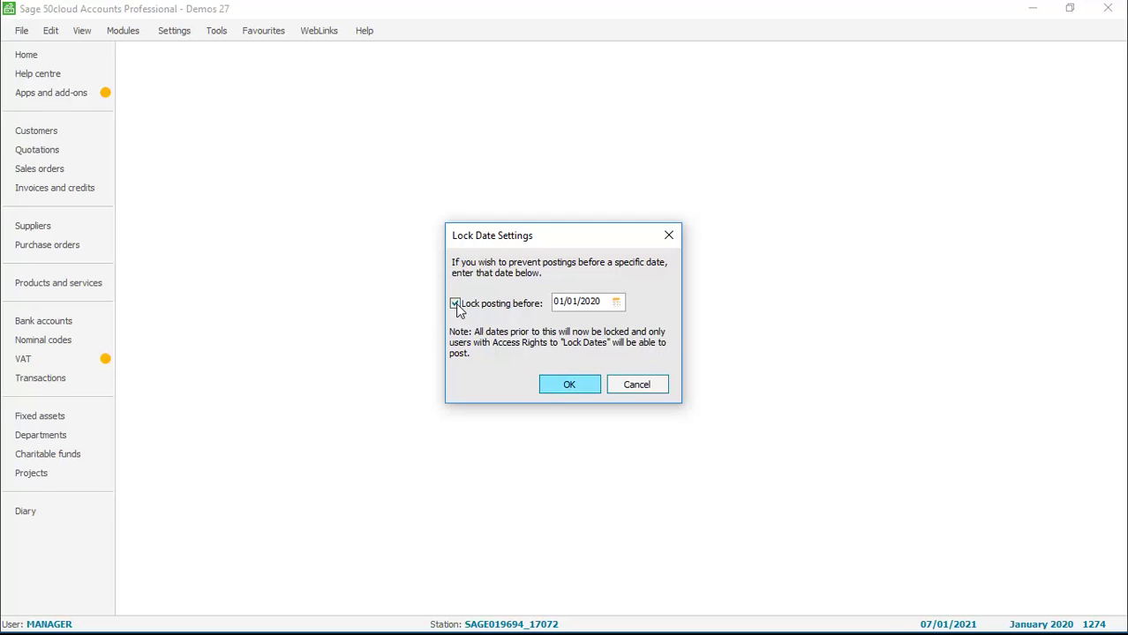
{"action": "left_click", "coordinate": [617, 302]}
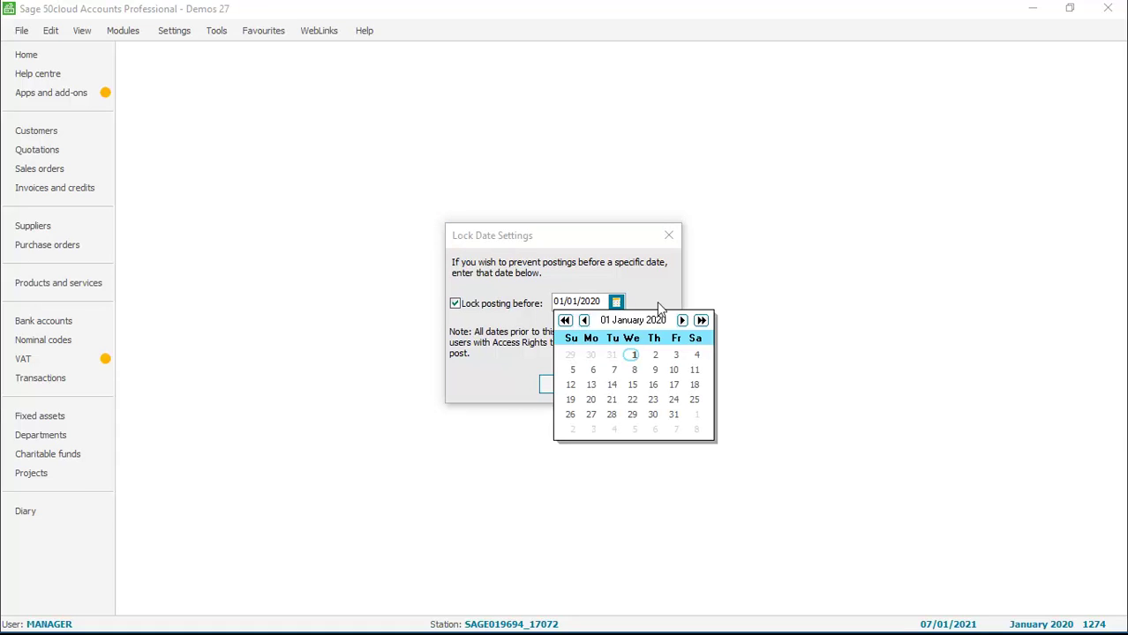
{"action": "left_click", "coordinate": [701, 321]}
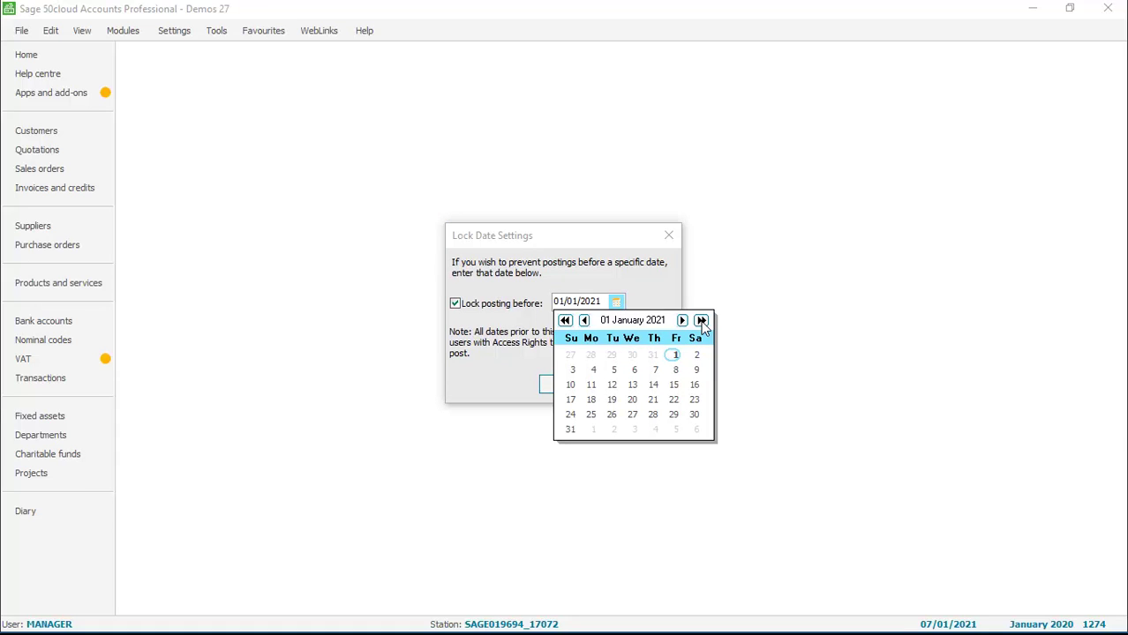
{"action": "left_click", "coordinate": [673, 355]}
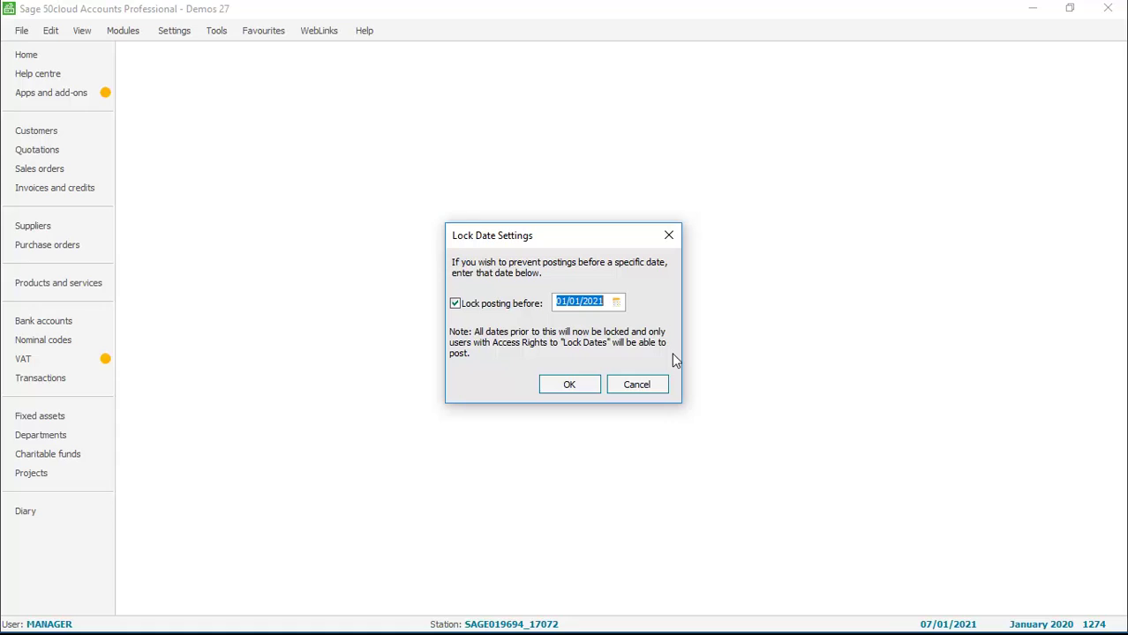
{"action": "left_click", "coordinate": [569, 386]}
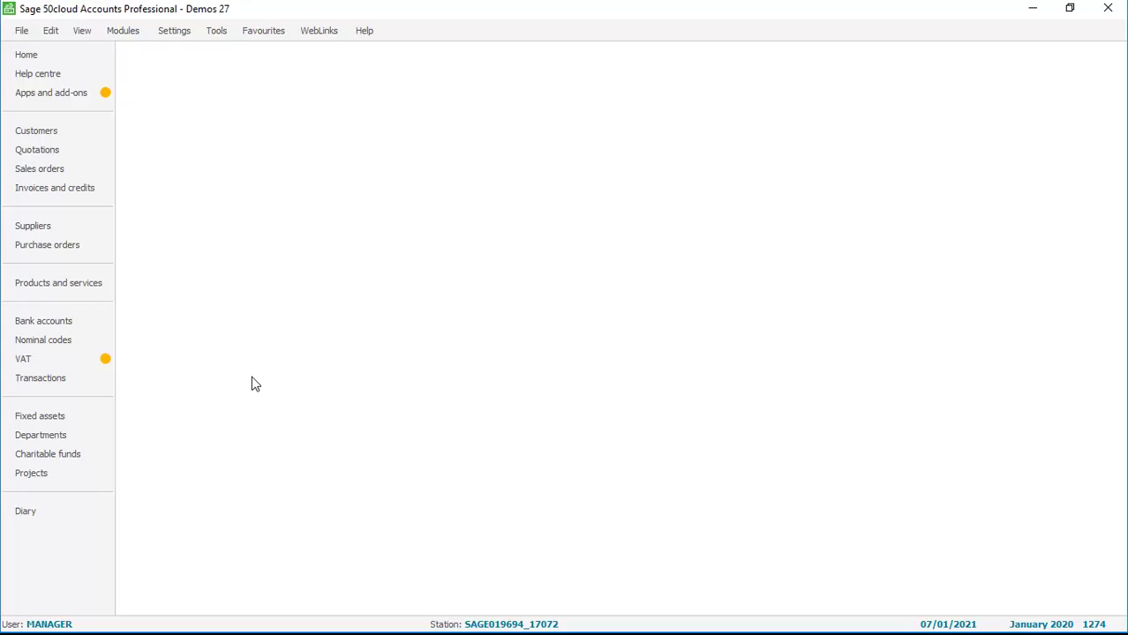
From Bank accounts, start a new Bank payment using the Payments dropdown.
{"action": "left_click", "coordinate": [39, 323]}
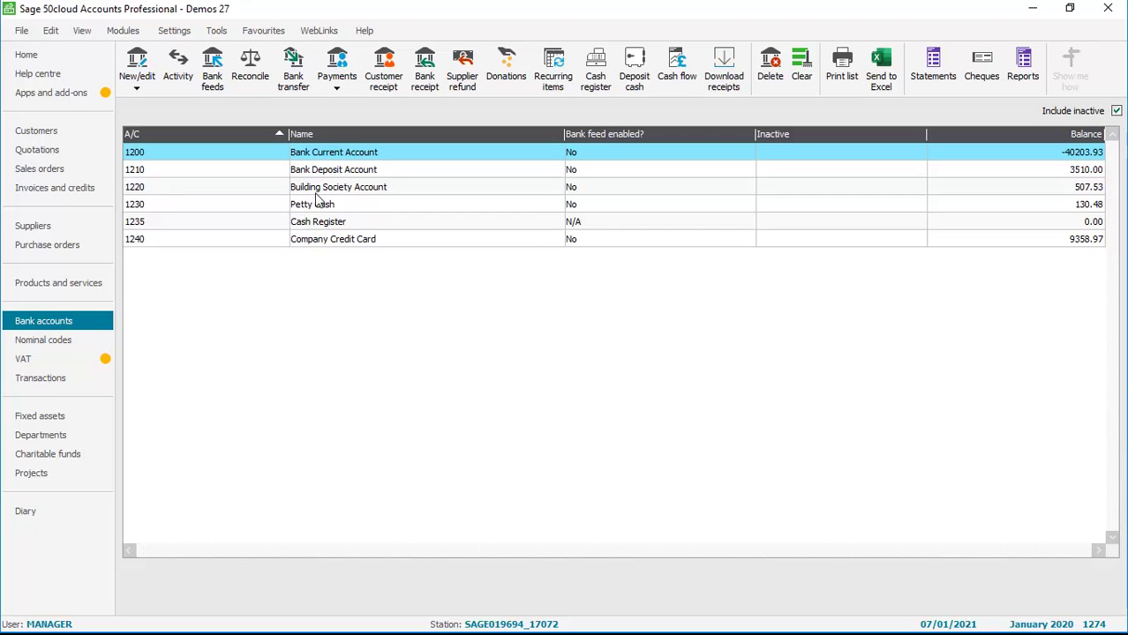
{"action": "left_click", "coordinate": [339, 85]}
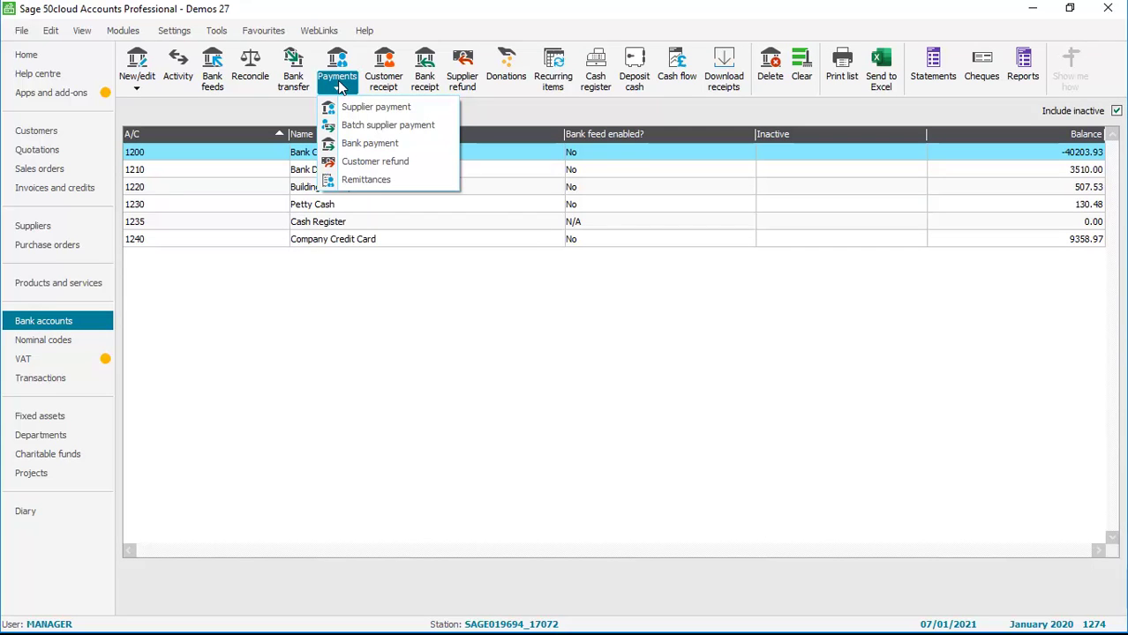
{"action": "left_click", "coordinate": [366, 145]}
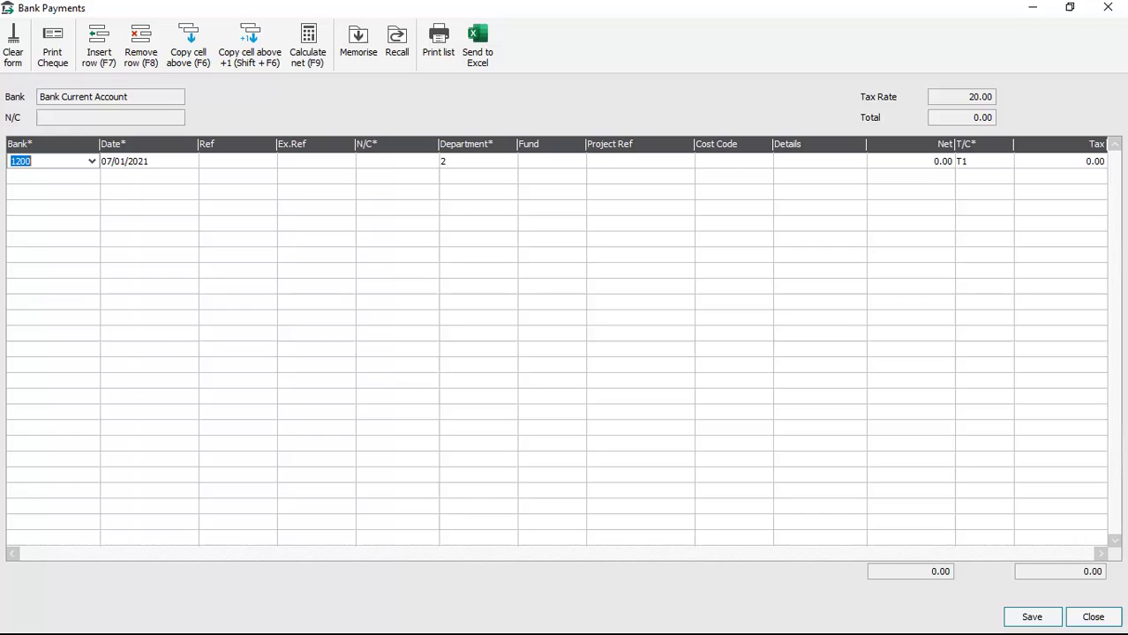
Enter payment date 10/12/2020, reference 123 and nominal code 7300 Fuel and Oil.
{"action": "left_click", "coordinate": [127, 160]}
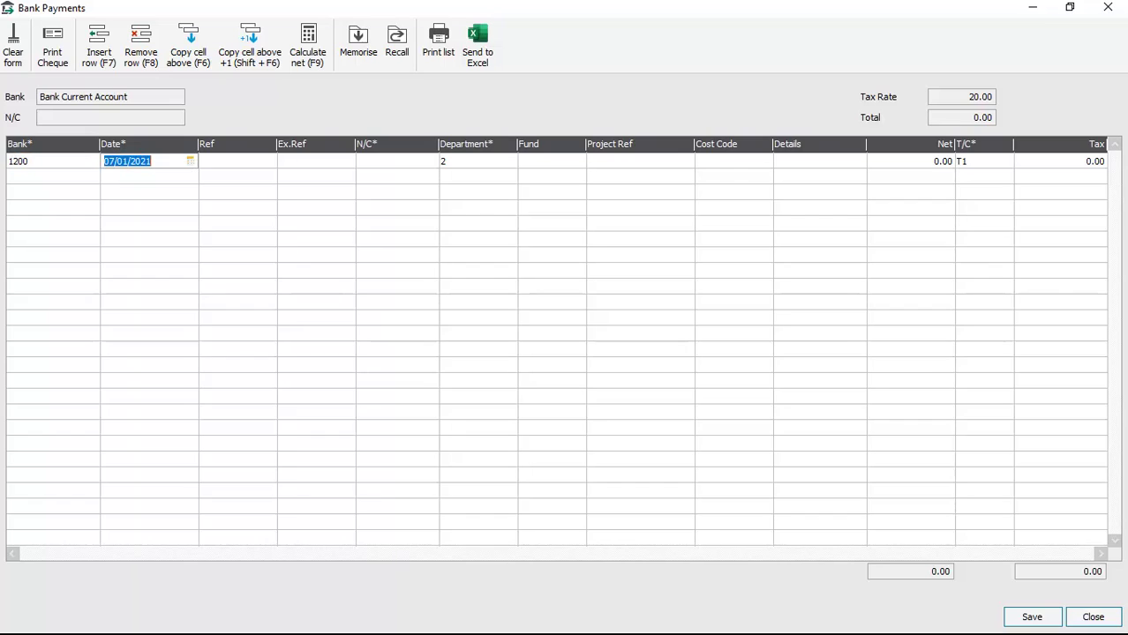
{"action": "type", "text": "10/12/2020"}
{"action": "key", "text": "Tab"}
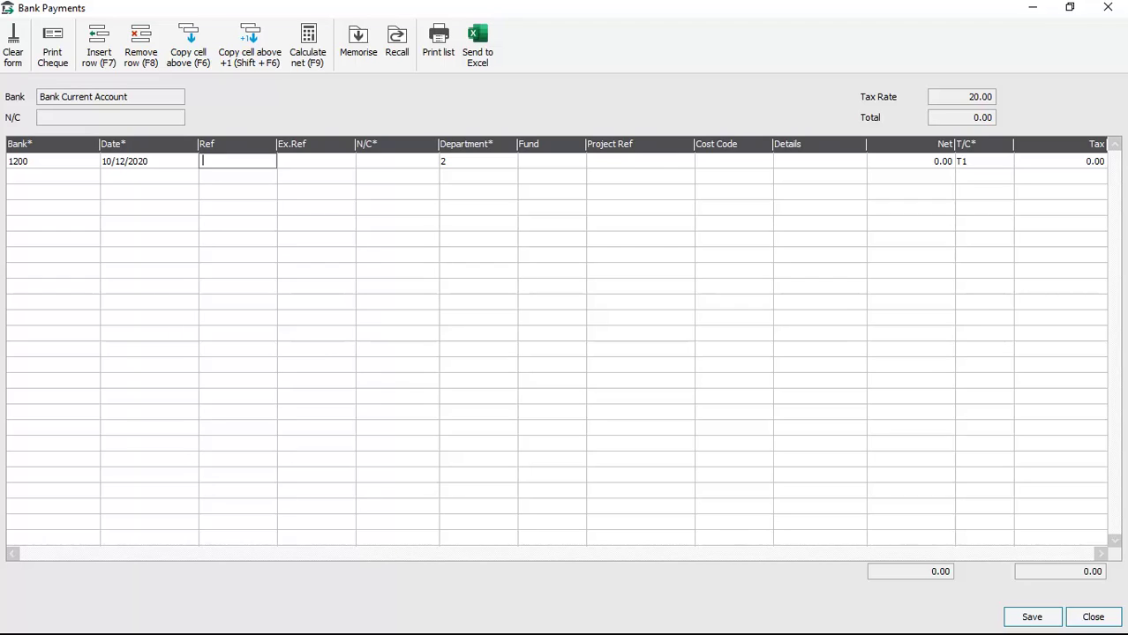
{"action": "type", "text": "123"}
{"action": "key", "text": "Tab"}
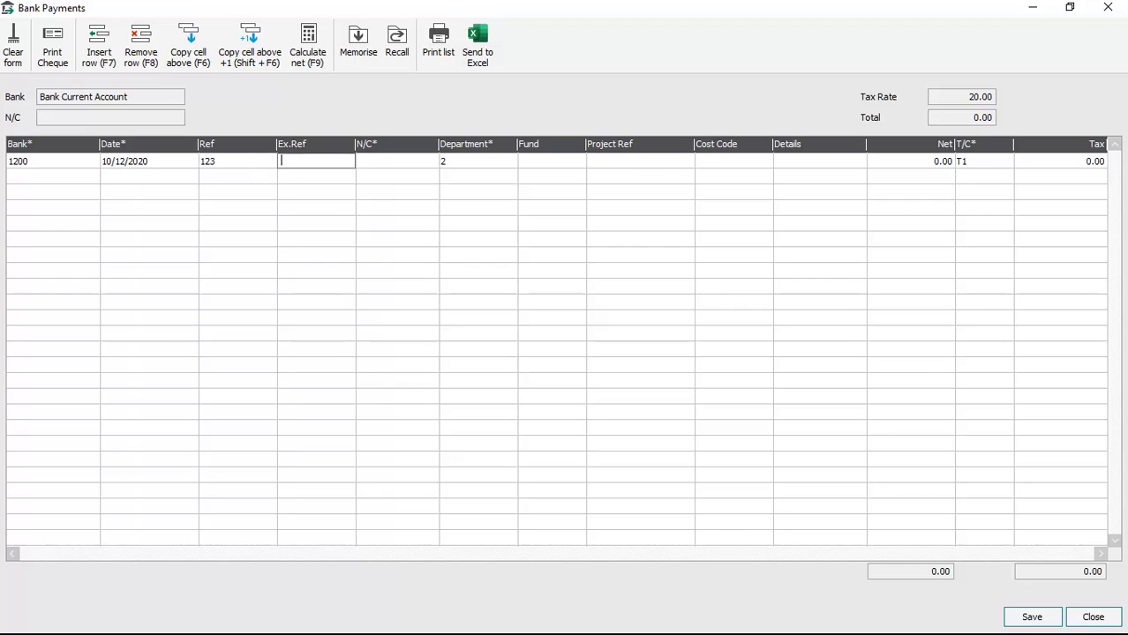
{"action": "key", "text": "Tab"}
{"action": "type", "text": "7300"}
{"action": "key", "text": "Tab"}
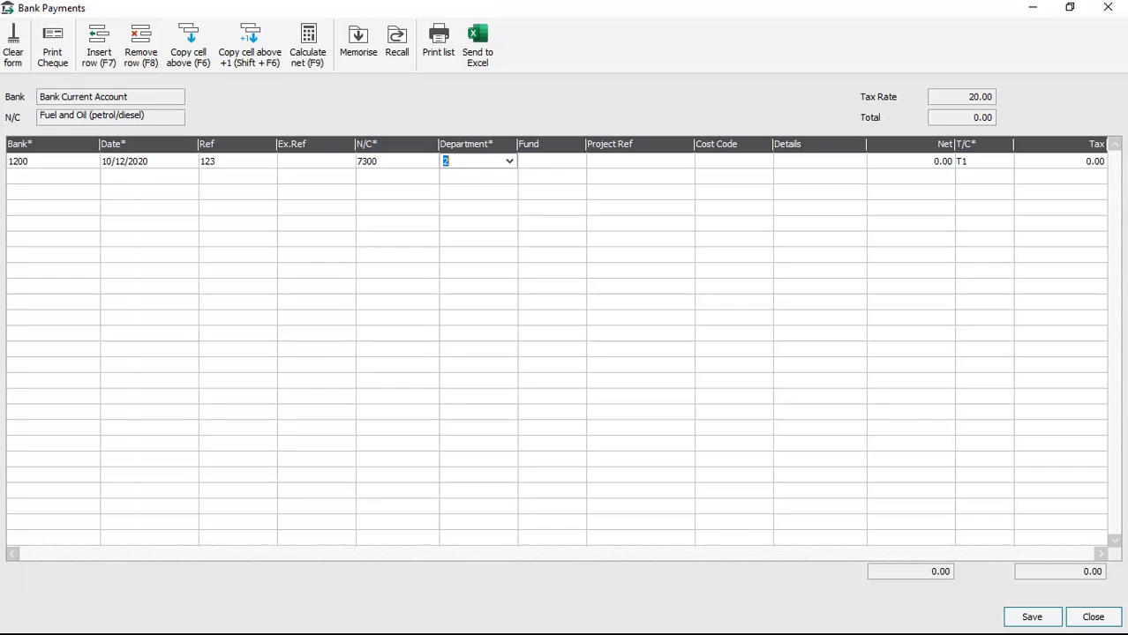
Complete the line with details Petrol and net 40.00, keeping department 2 and tax code T1.
{"action": "key", "text": "Tab"}
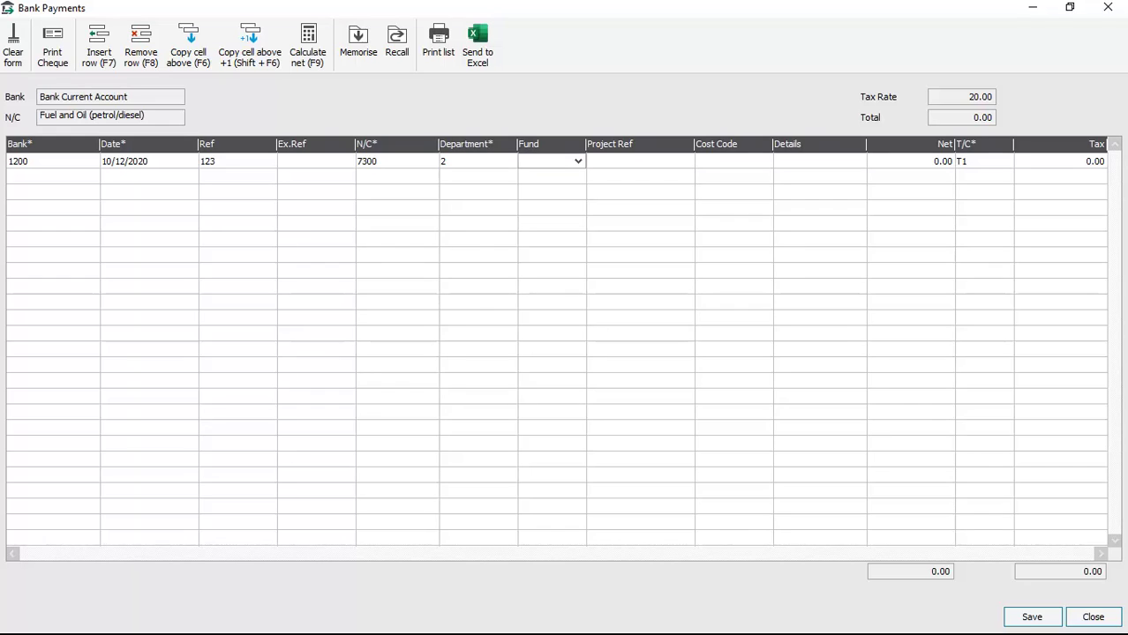
{"action": "key", "text": "Tab"}
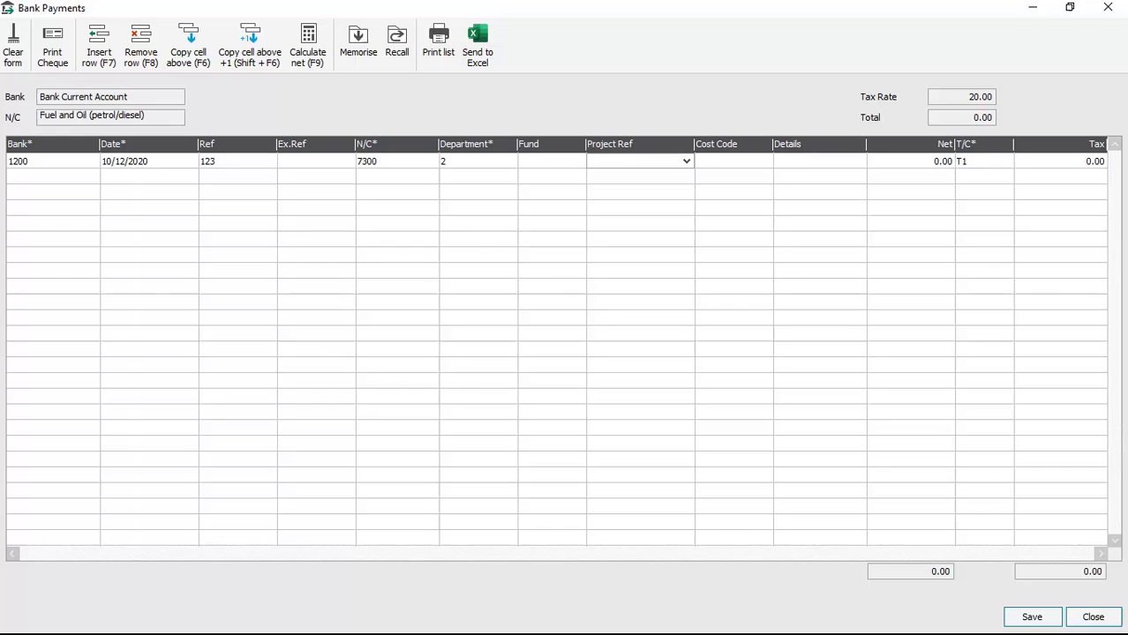
{"action": "key", "text": "Tab"}
{"action": "key", "text": "Tab"}
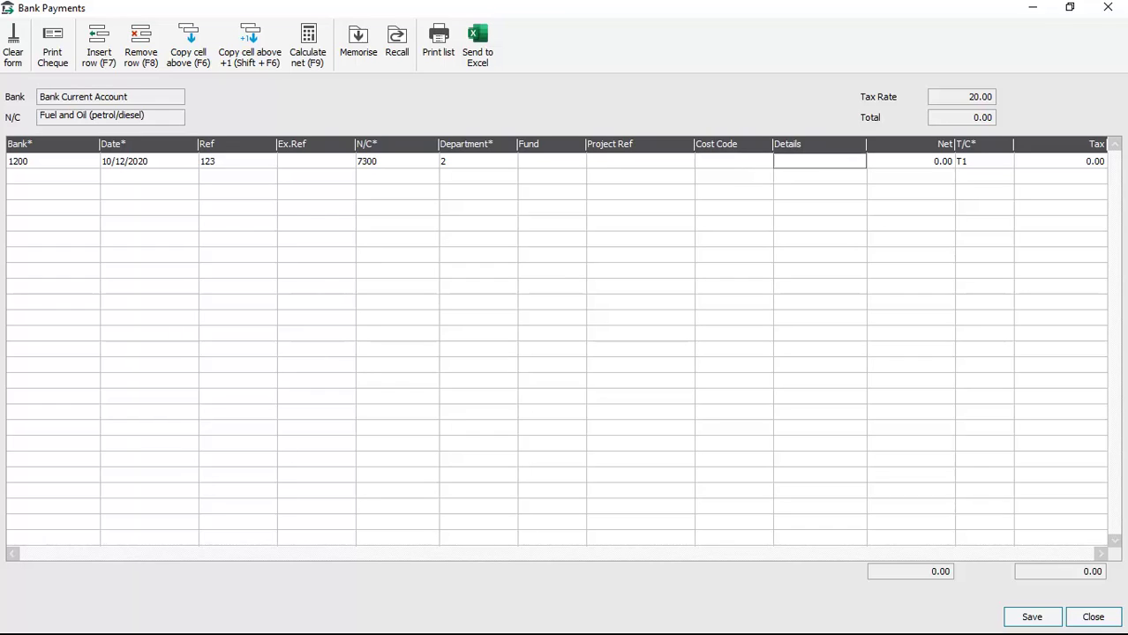
{"action": "type", "text": "Petrol"}
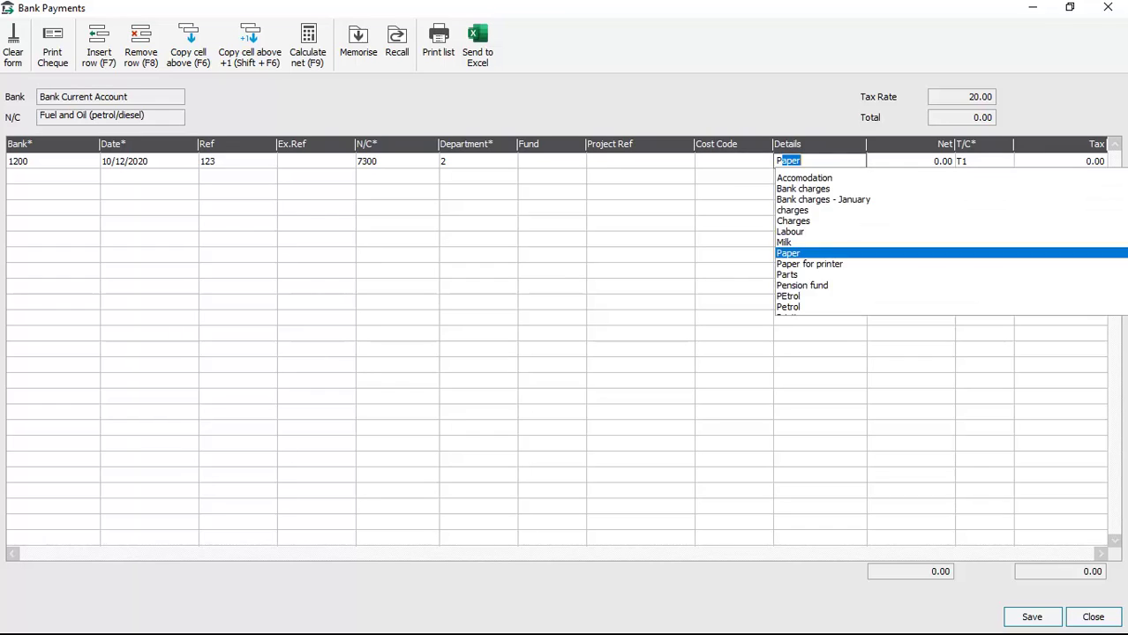
{"action": "key", "text": "Tab"}
{"action": "type", "text": "40"}
{"action": "key", "text": "Tab"}
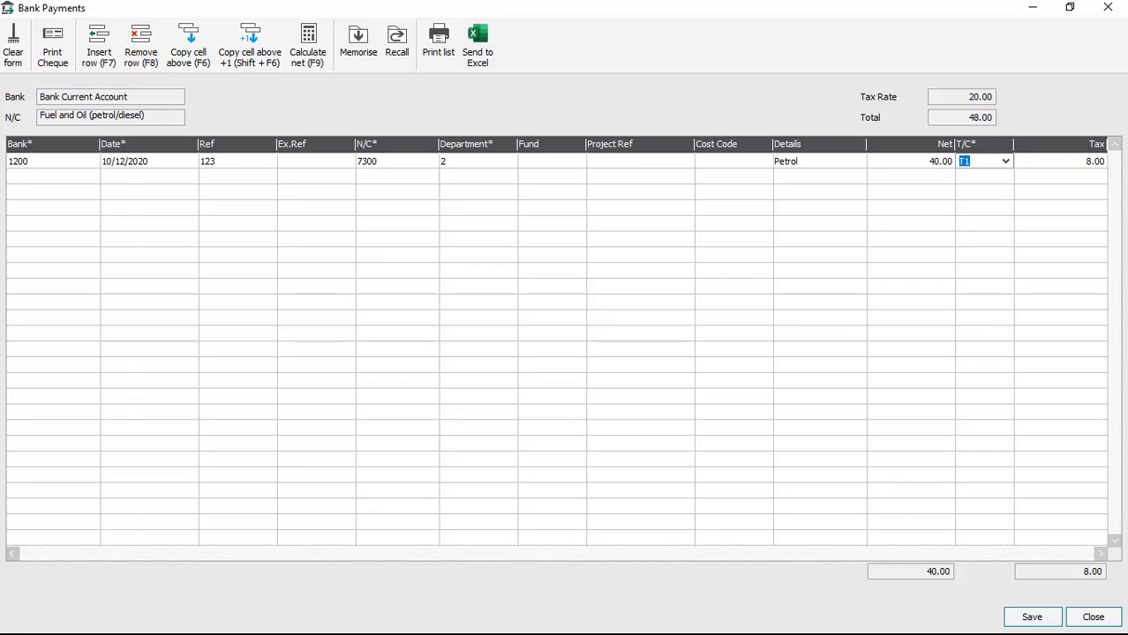
{"action": "key", "text": "Tab"}
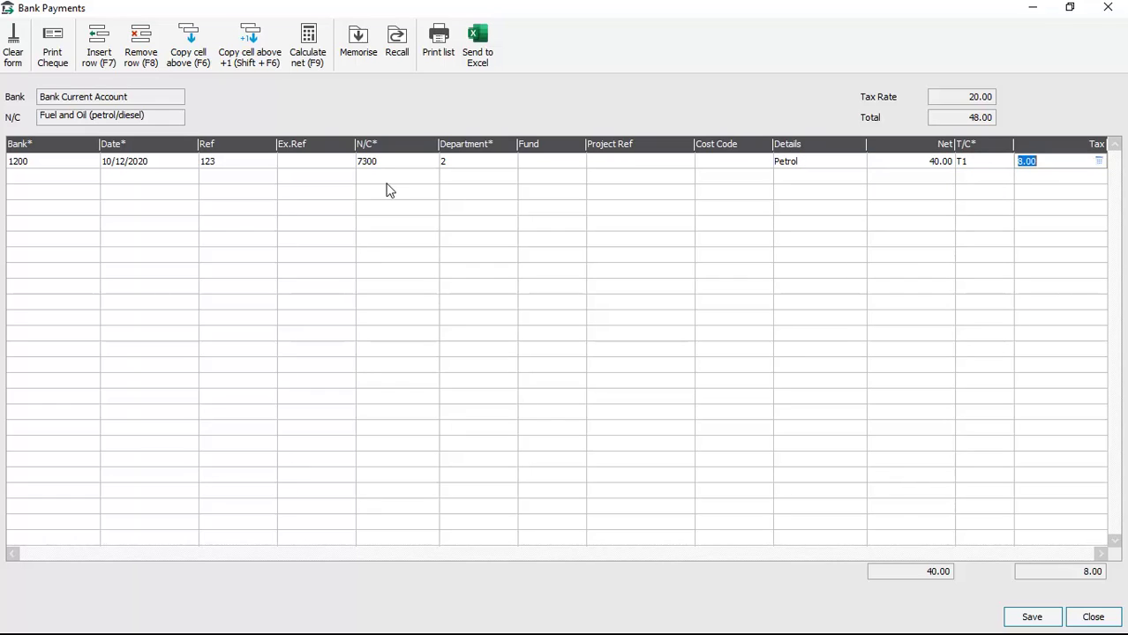
{"action": "key", "text": "Tab"}
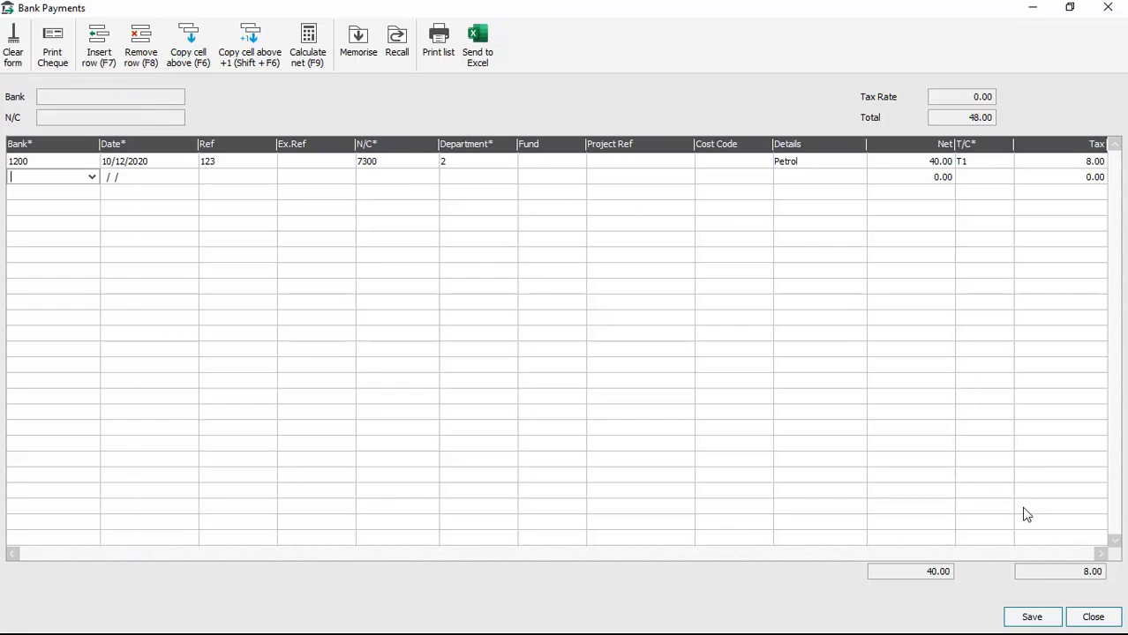
Save the backdated 48.00 petrol payment past the lock date warning, then close Bank Payments.
{"action": "left_click", "coordinate": [1032, 618]}
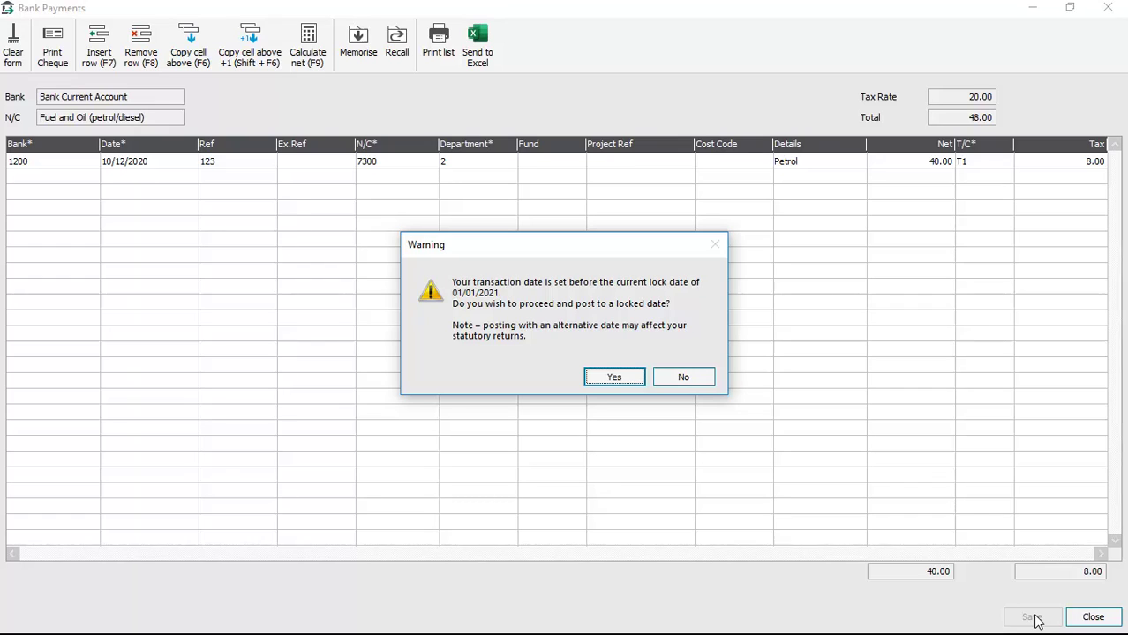
{"action": "left_click", "coordinate": [620, 383]}
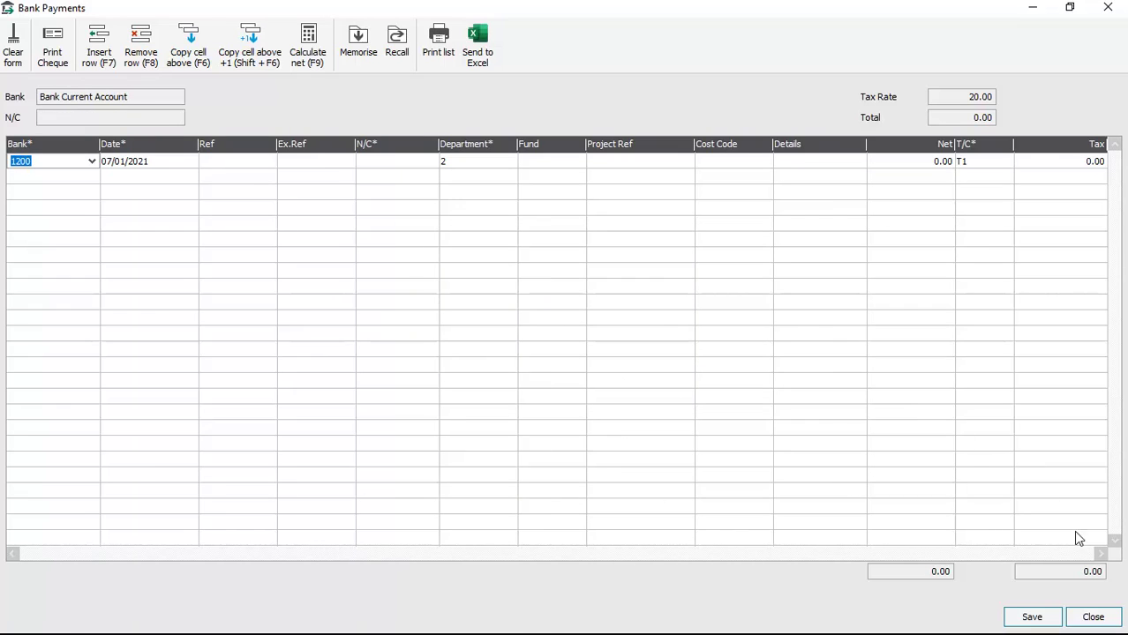
{"action": "left_click", "coordinate": [1093, 618]}
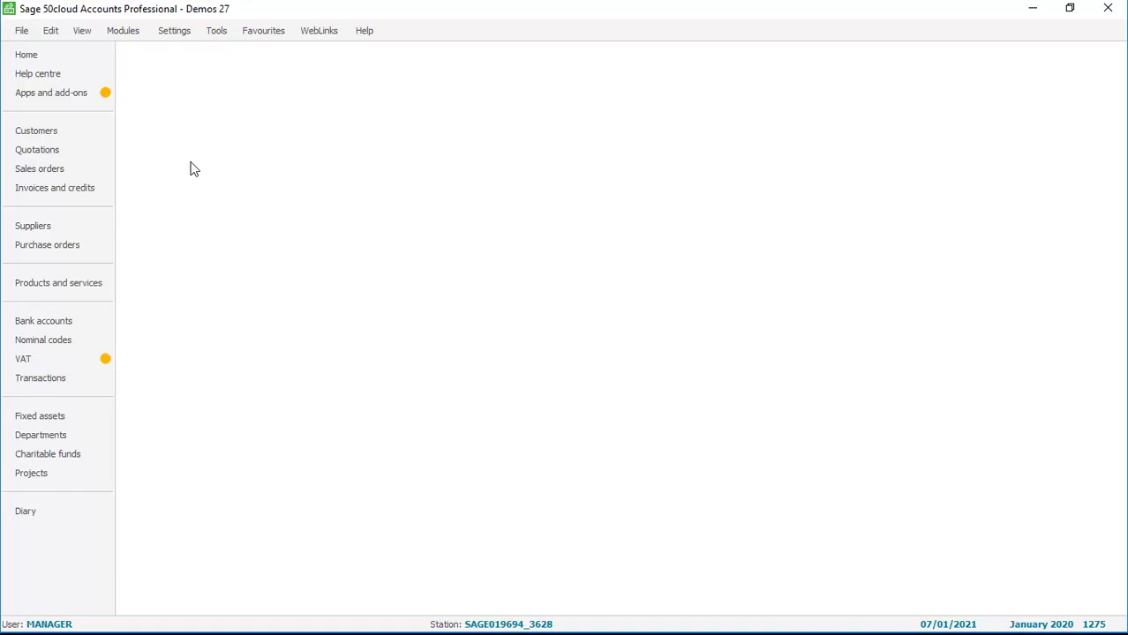
Open the Users list via Settings > User Management > Users.
{"action": "left_click", "coordinate": [179, 34]}
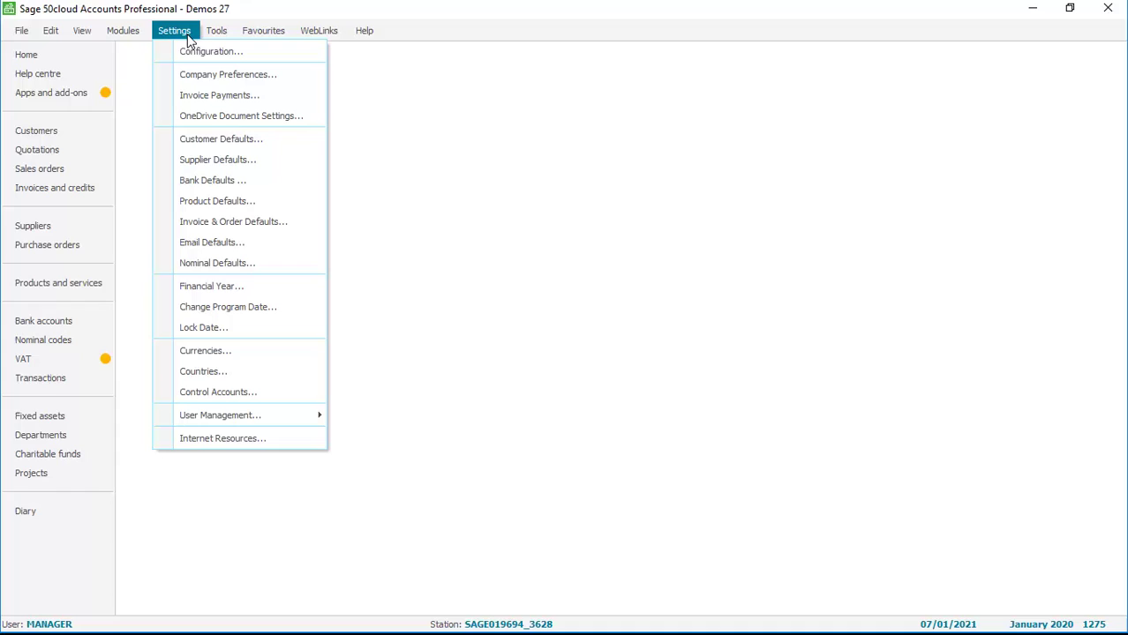
{"action": "mouse_move", "coordinate": [234, 422]}
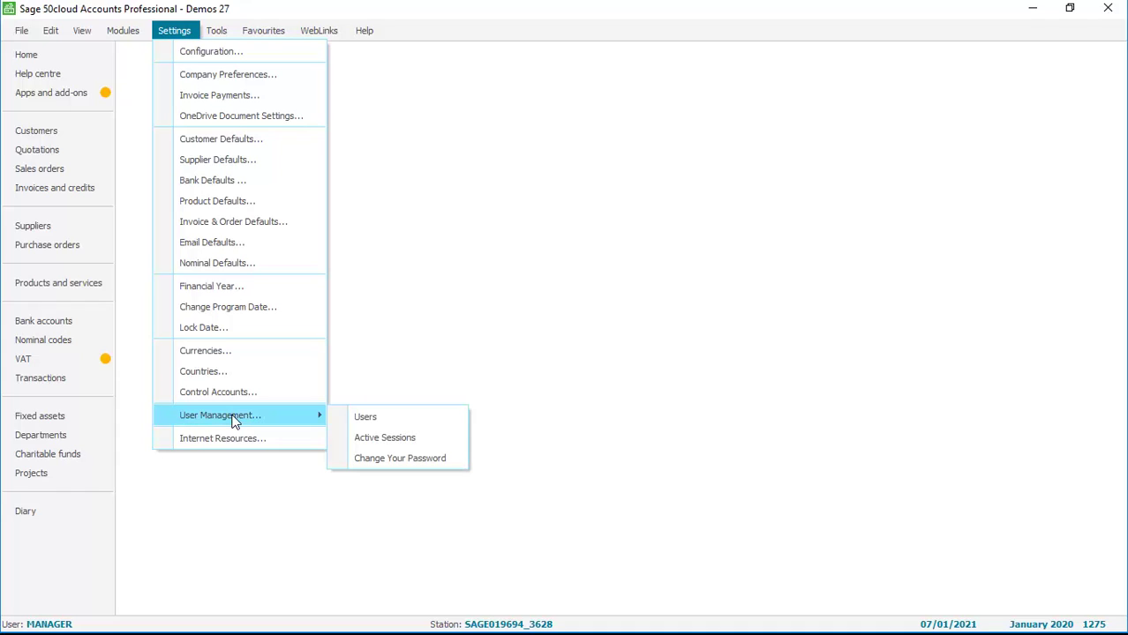
{"action": "left_click", "coordinate": [372, 422]}
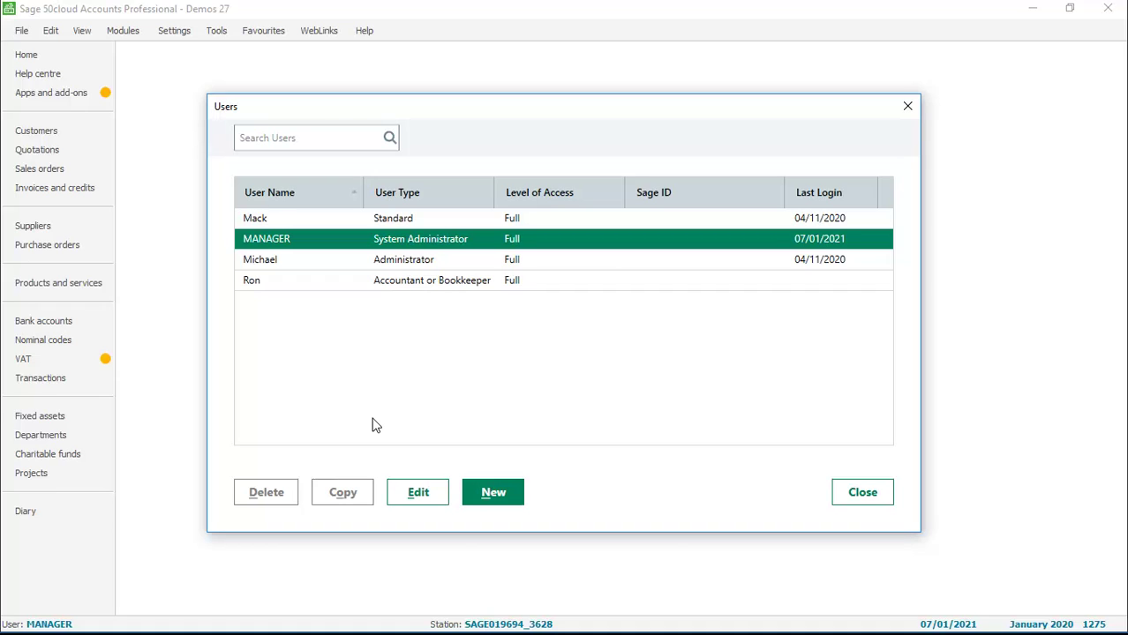
Select the Standard user's account in the Users list and edit it.
{"action": "left_click", "coordinate": [255, 217]}
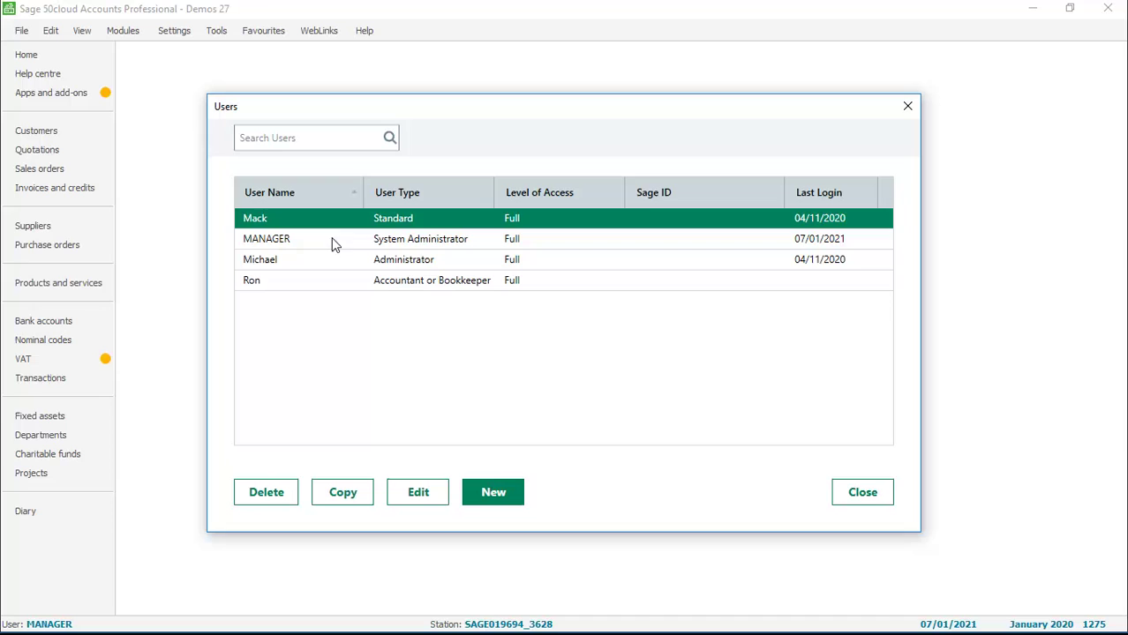
{"action": "left_click", "coordinate": [418, 492]}
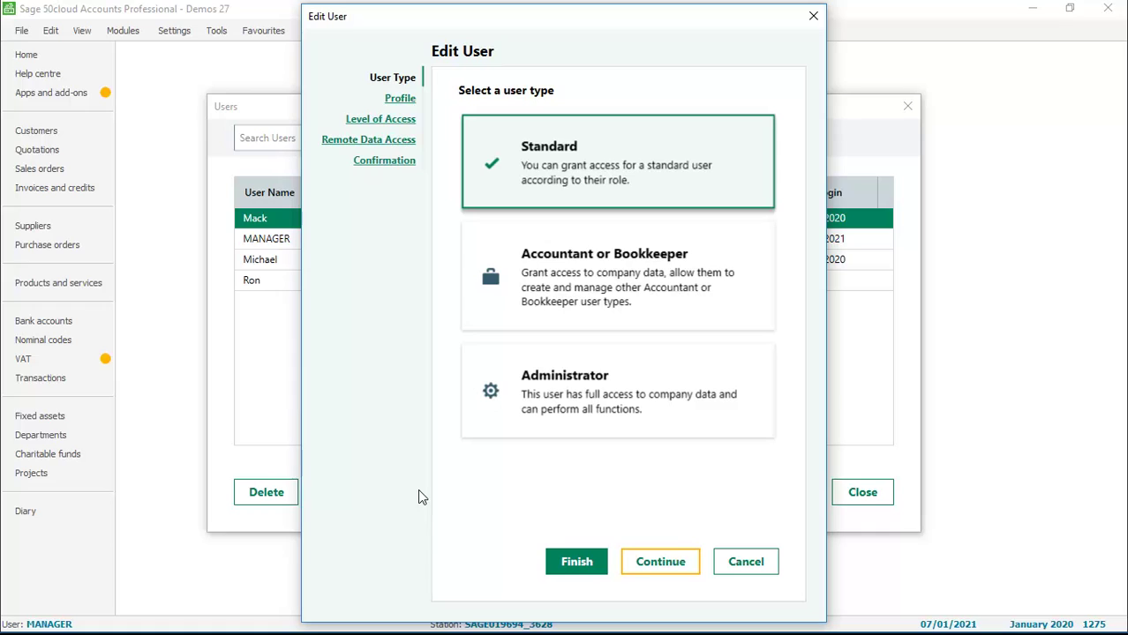
Go to the Standard user's Level of Access and expand the Settings menu permissions.
{"action": "left_click", "coordinate": [388, 120]}
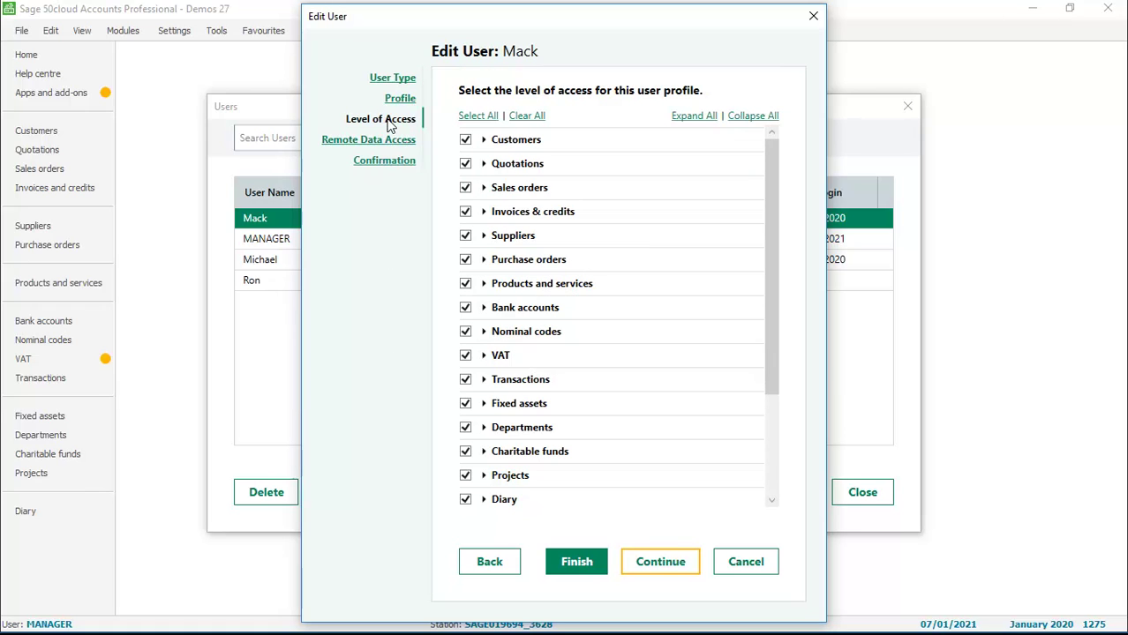
{"action": "left_click", "coordinate": [772, 500]}
{"action": "left_click", "coordinate": [772, 500]}
{"action": "left_click", "coordinate": [772, 500]}
{"action": "left_click", "coordinate": [772, 502]}
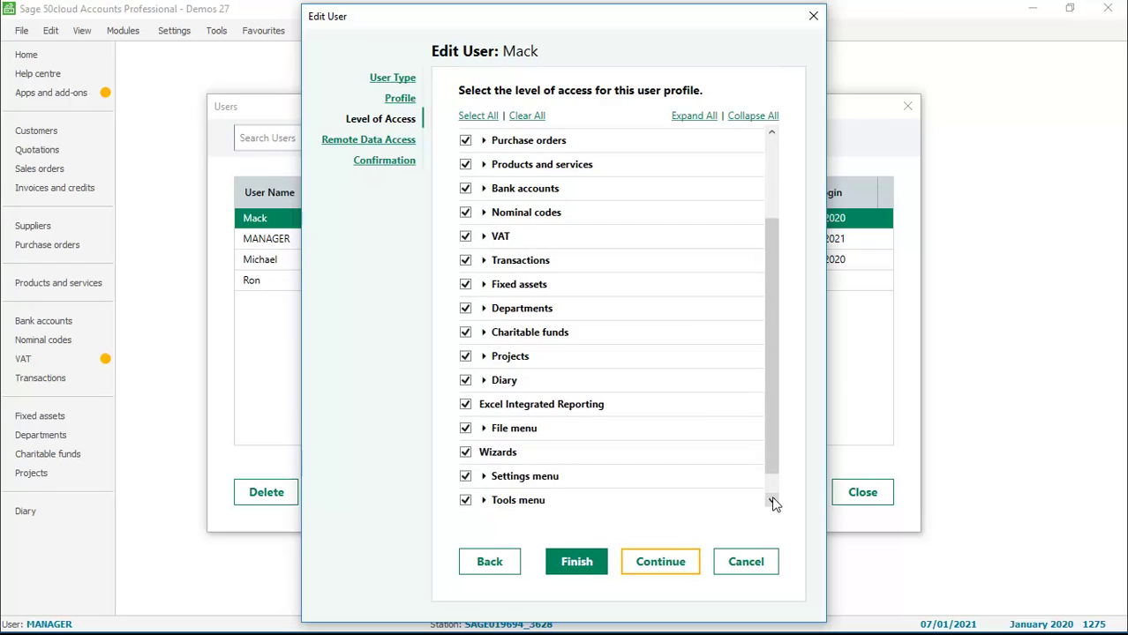
{"action": "left_click", "coordinate": [772, 501]}
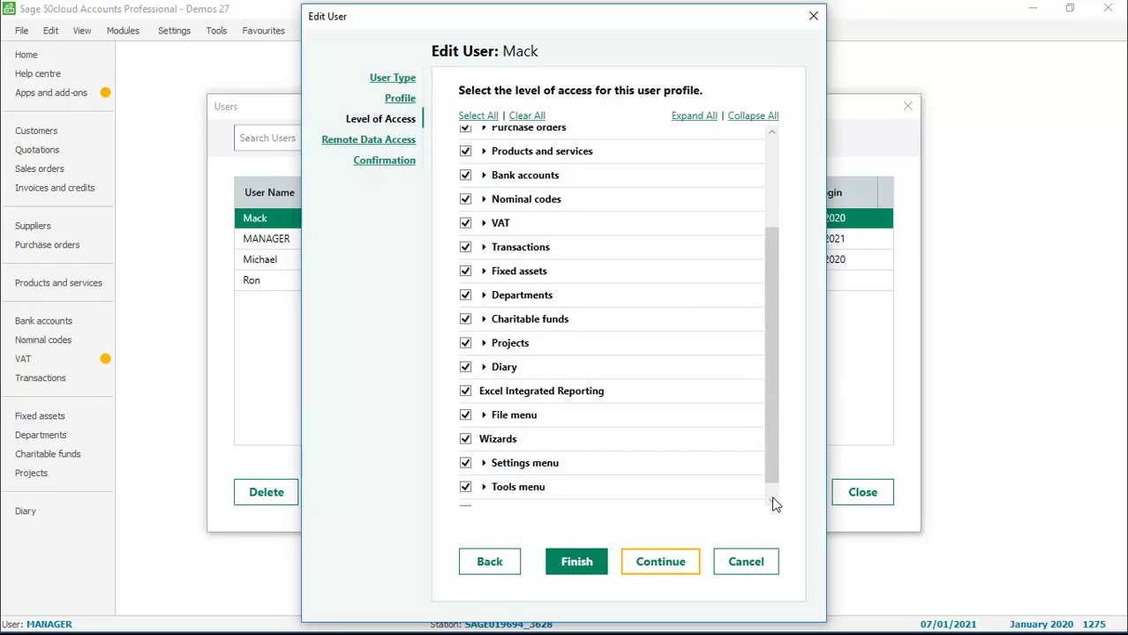
{"action": "left_click", "coordinate": [483, 463]}
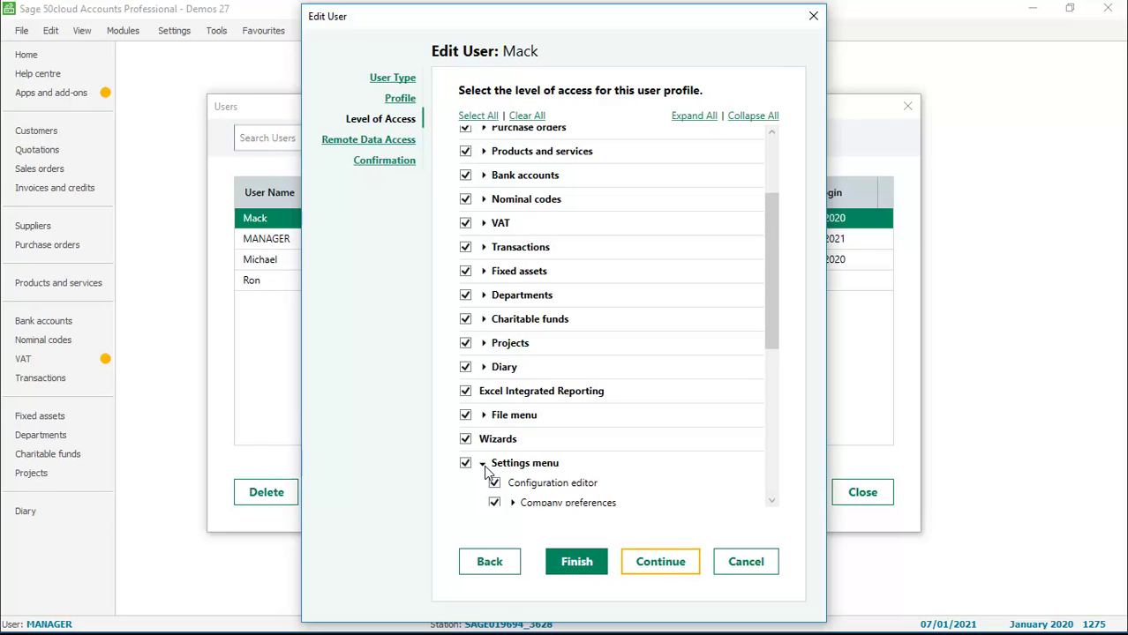
Untick Lock date settings and continue to the summary showing Partial access.
{"action": "left_click", "coordinate": [772, 501]}
{"action": "left_click", "coordinate": [772, 501]}
{"action": "left_click", "coordinate": [772, 501]}
{"action": "left_click", "coordinate": [772, 502]}
{"action": "left_click", "coordinate": [772, 501]}
{"action": "left_click", "coordinate": [773, 502]}
{"action": "left_click", "coordinate": [772, 501]}
{"action": "left_click", "coordinate": [772, 501]}
{"action": "left_click", "coordinate": [773, 502]}
{"action": "left_click", "coordinate": [772, 501]}
{"action": "left_click", "coordinate": [772, 501]}
{"action": "left_click", "coordinate": [773, 501]}
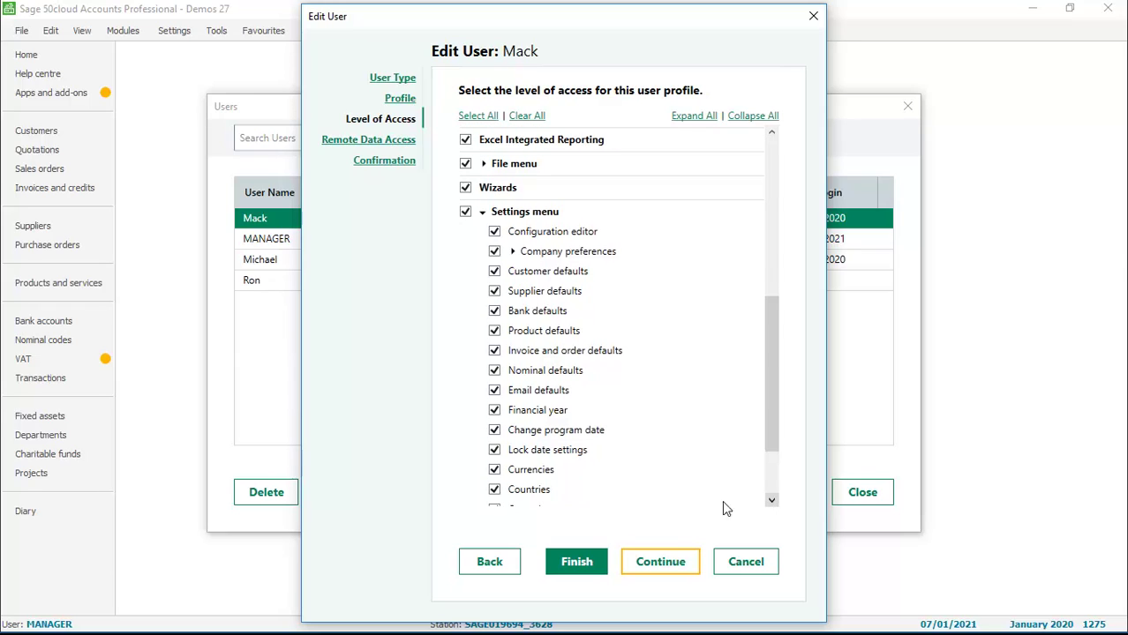
{"action": "left_click", "coordinate": [495, 451]}
{"action": "left_click", "coordinate": [578, 563]}
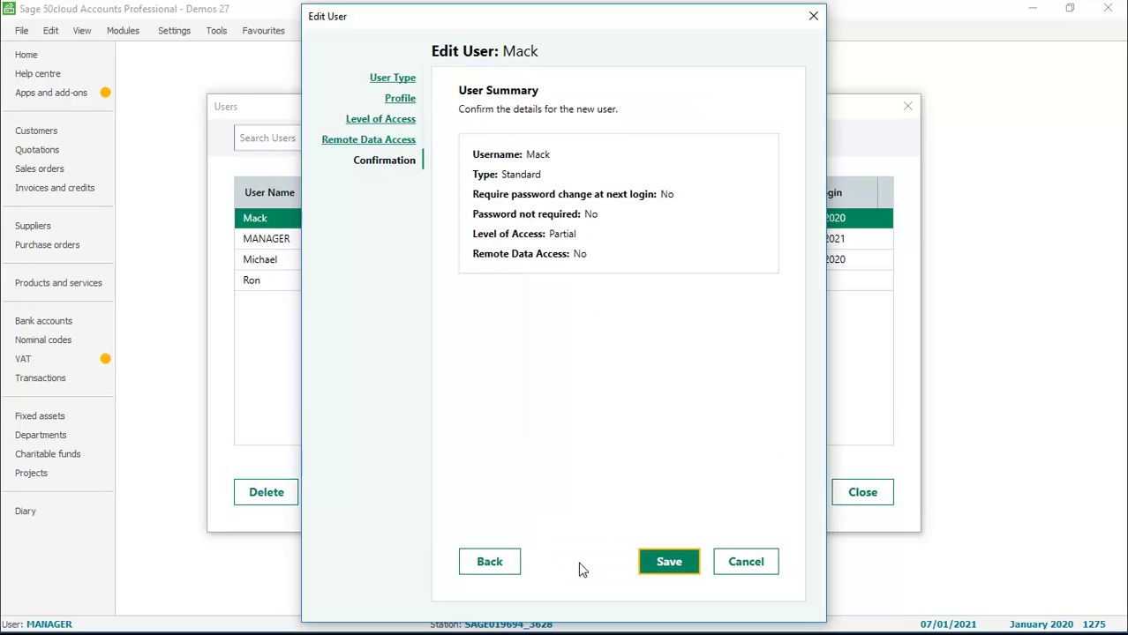
Save the user permission changes, close the Users list and log off as MANAGER.
{"action": "left_click", "coordinate": [671, 563]}
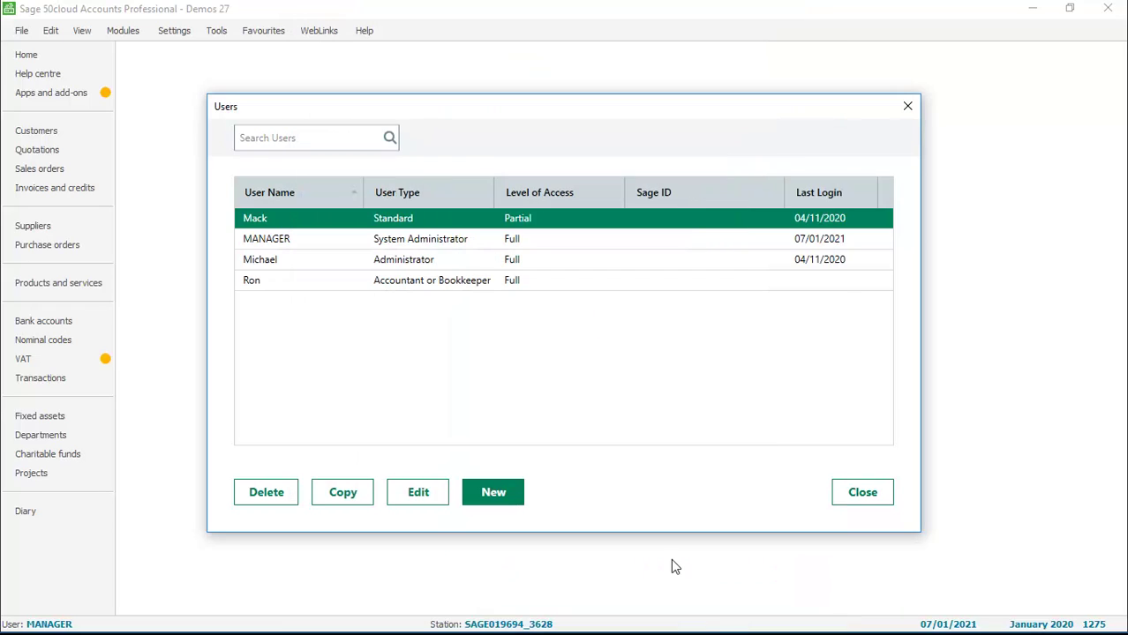
{"action": "left_click", "coordinate": [863, 494]}
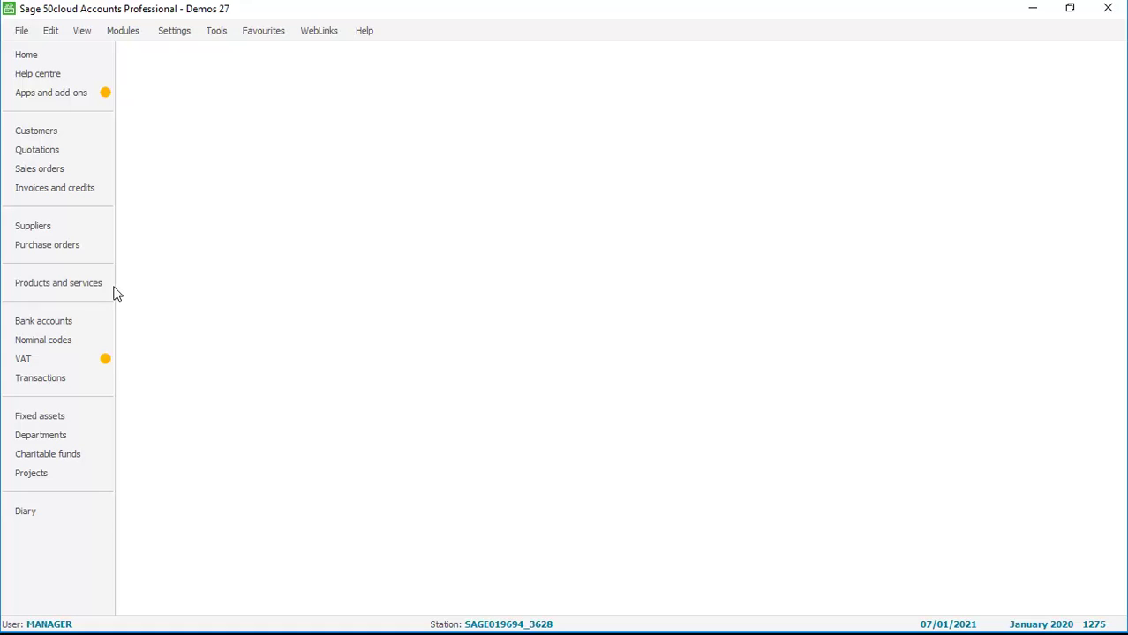
{"action": "left_click", "coordinate": [22, 31]}
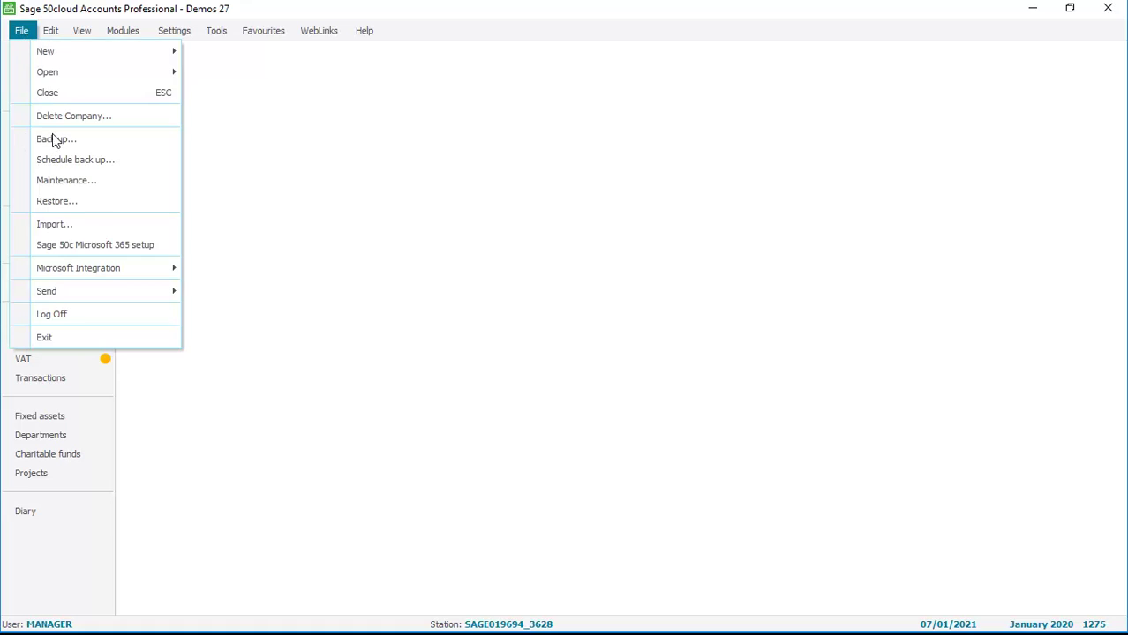
{"action": "left_click", "coordinate": [60, 314]}
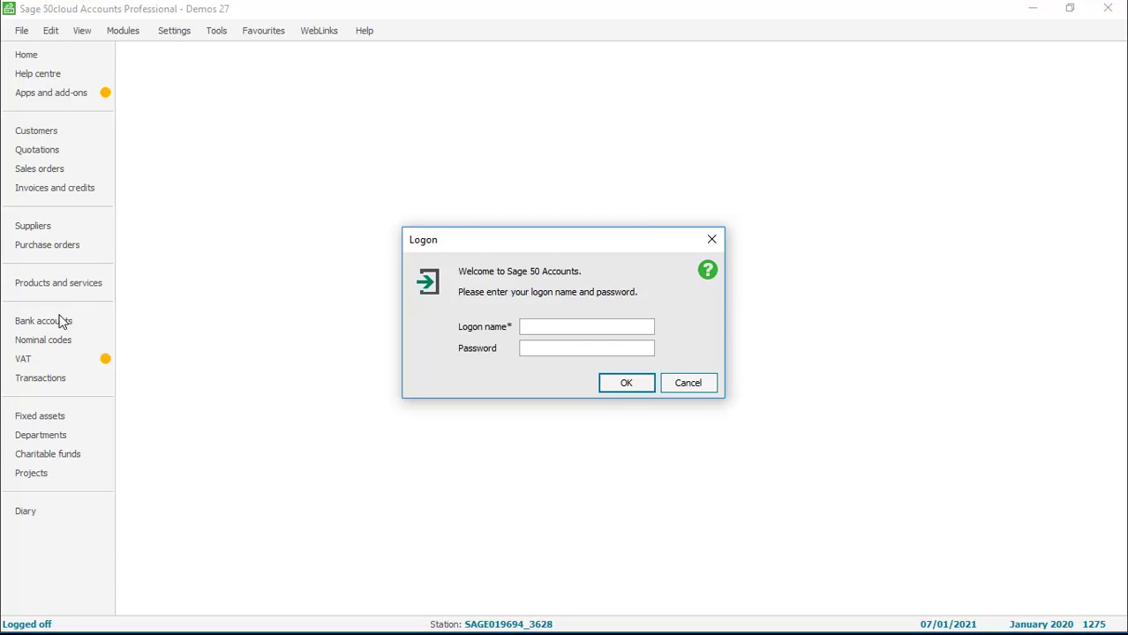
Log on as the standard user with their user name and password.
{"action": "type", "text": "mack"}
{"action": "key", "text": "Tab"}
{"action": "type", "text": "**"}
{"action": "left_click", "coordinate": [627, 384]}
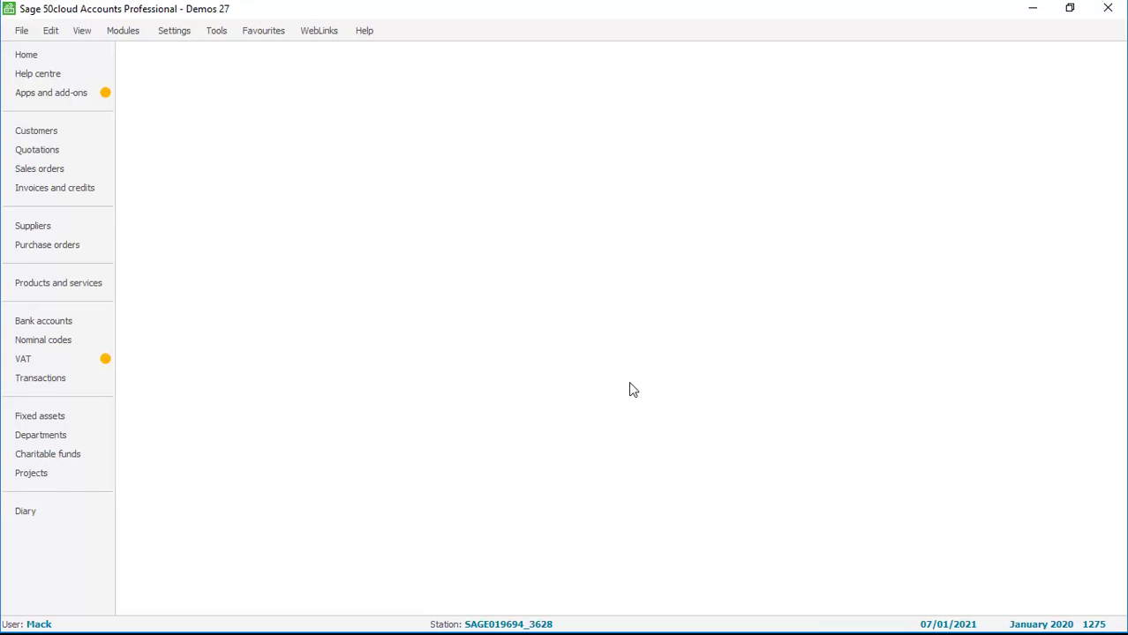
Start a new bank payment dated 10/12/2020, reference 124, nominal code 7300 Fuel and Oil.
{"action": "left_click", "coordinate": [49, 325]}
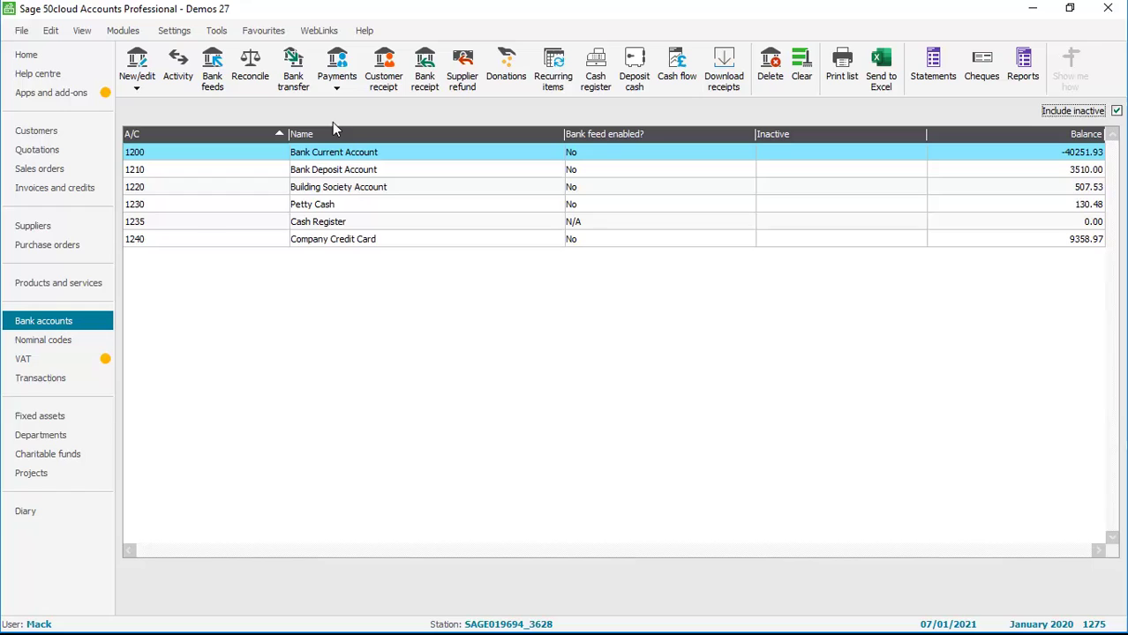
{"action": "left_click", "coordinate": [336, 78]}
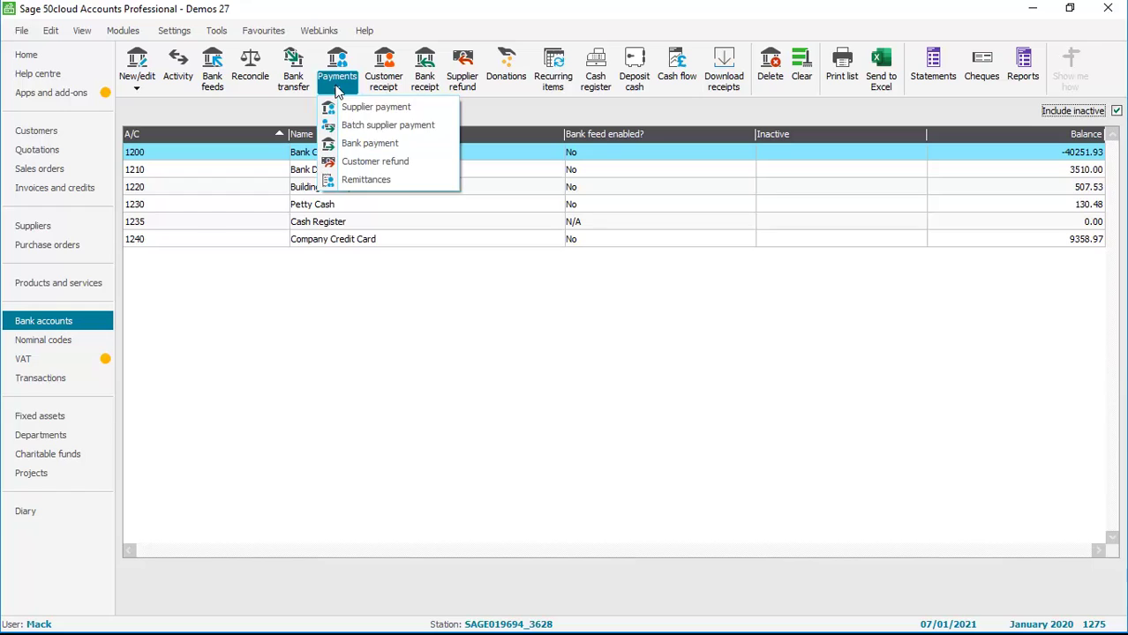
{"action": "left_click", "coordinate": [369, 143]}
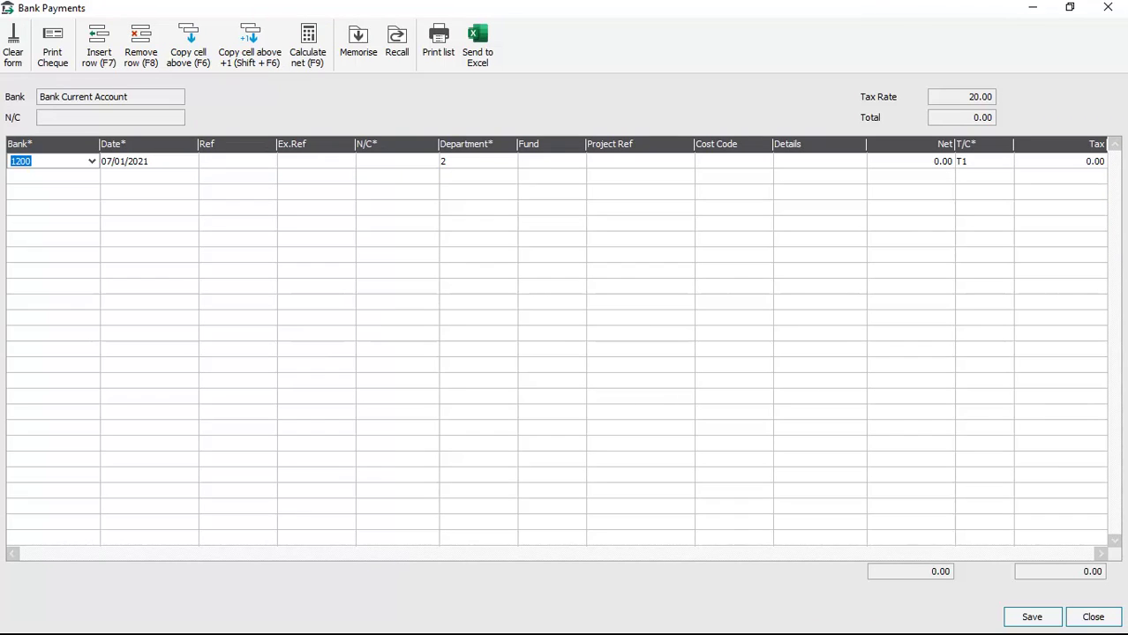
{"action": "left_click", "coordinate": [128, 160]}
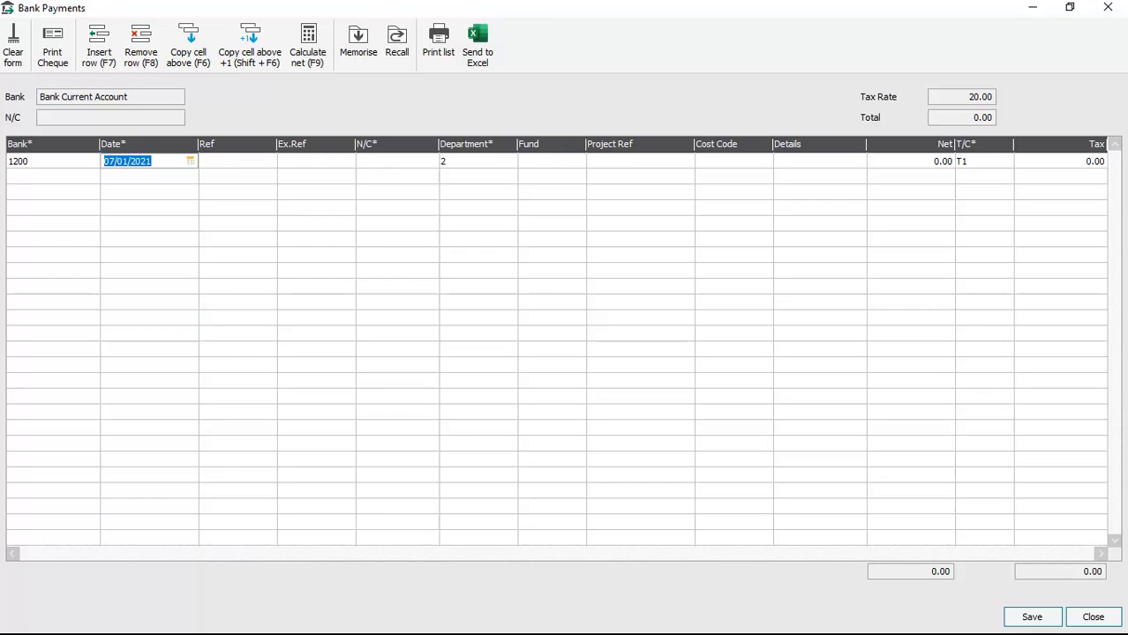
{"action": "type", "text": "10/12/2020"}
{"action": "key", "text": "Tab"}
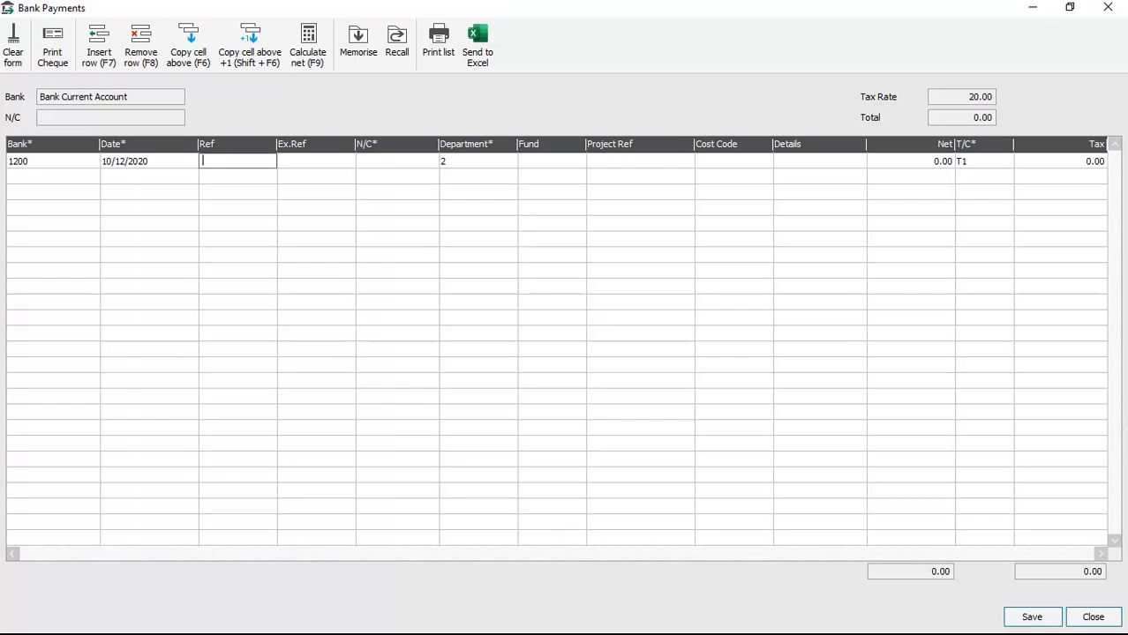
{"action": "type", "text": "124"}
{"action": "key", "text": "Tab"}
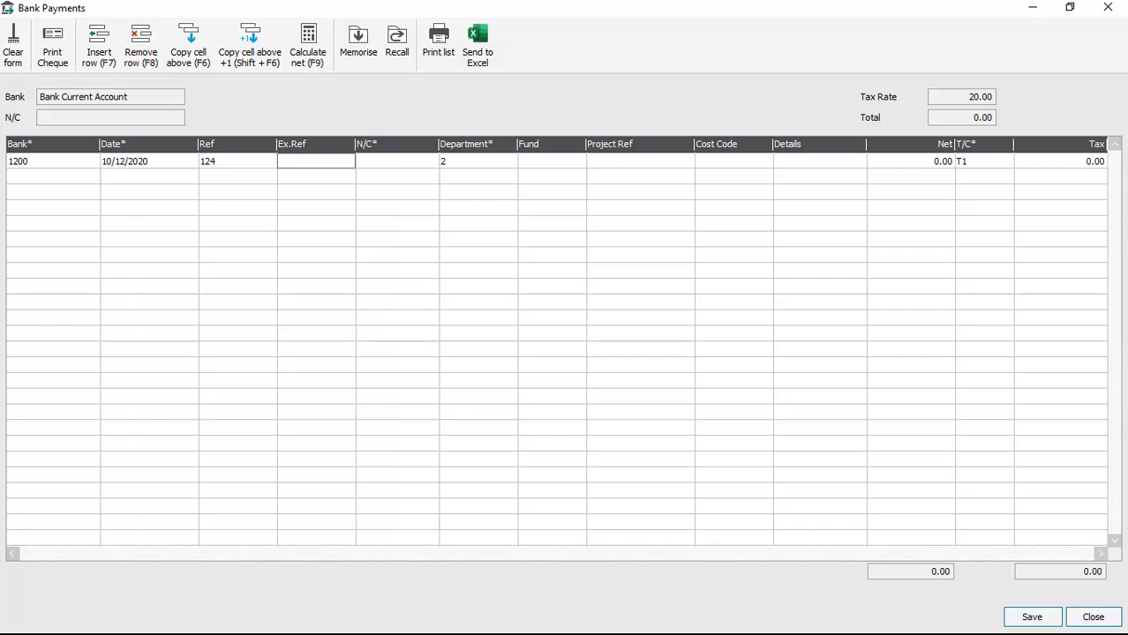
{"action": "key", "text": "Tab"}
{"action": "type", "text": "7300"}
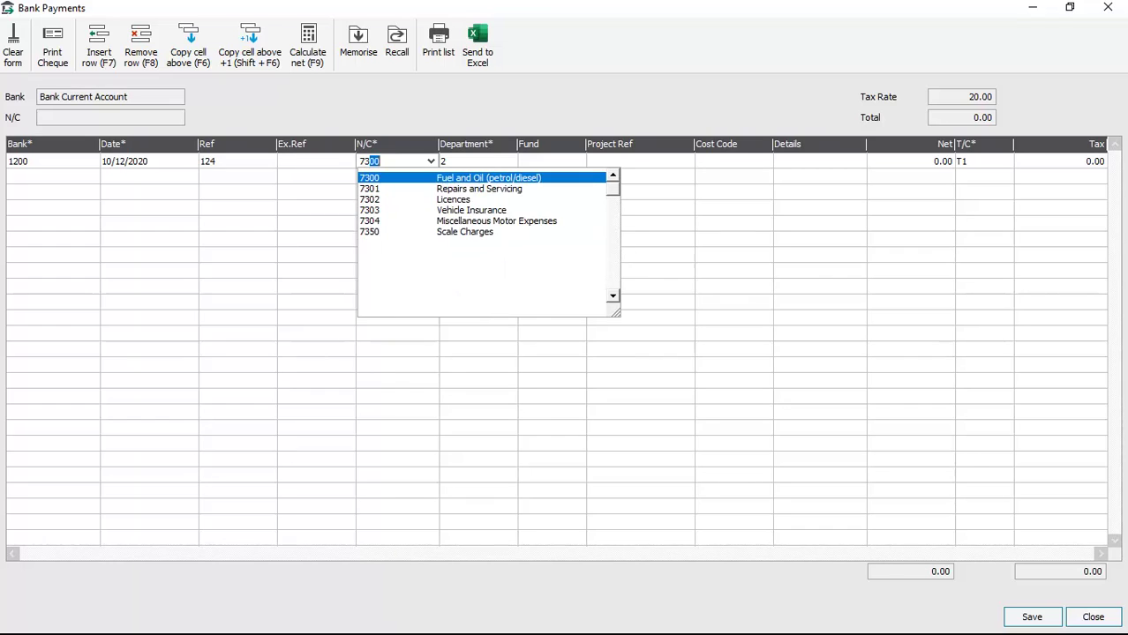
{"action": "key", "text": "Tab"}
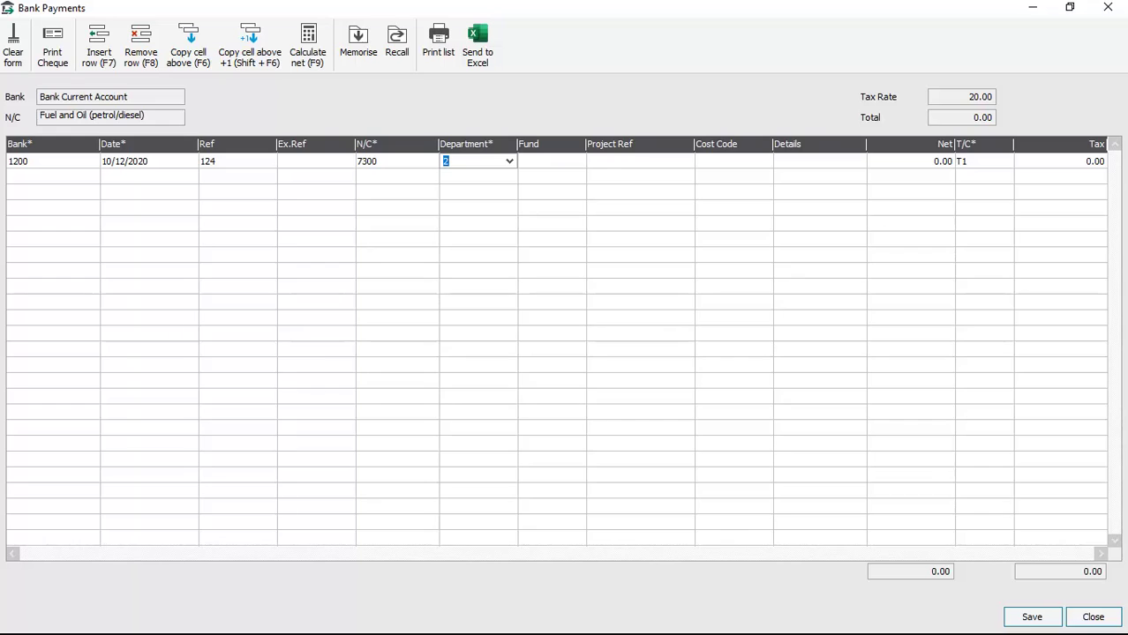
Fill in details Petrol and net 45.00, keeping department 2 and tax code T1 (tax 9.00).
{"action": "key", "text": "Tab"}
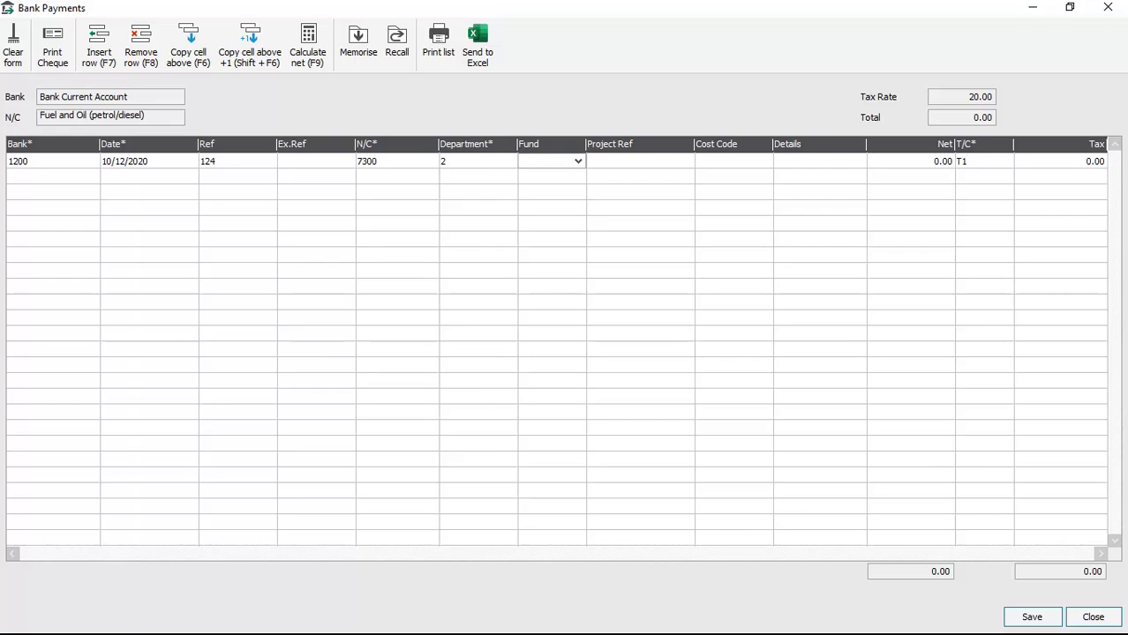
{"action": "key", "text": "Tab"}
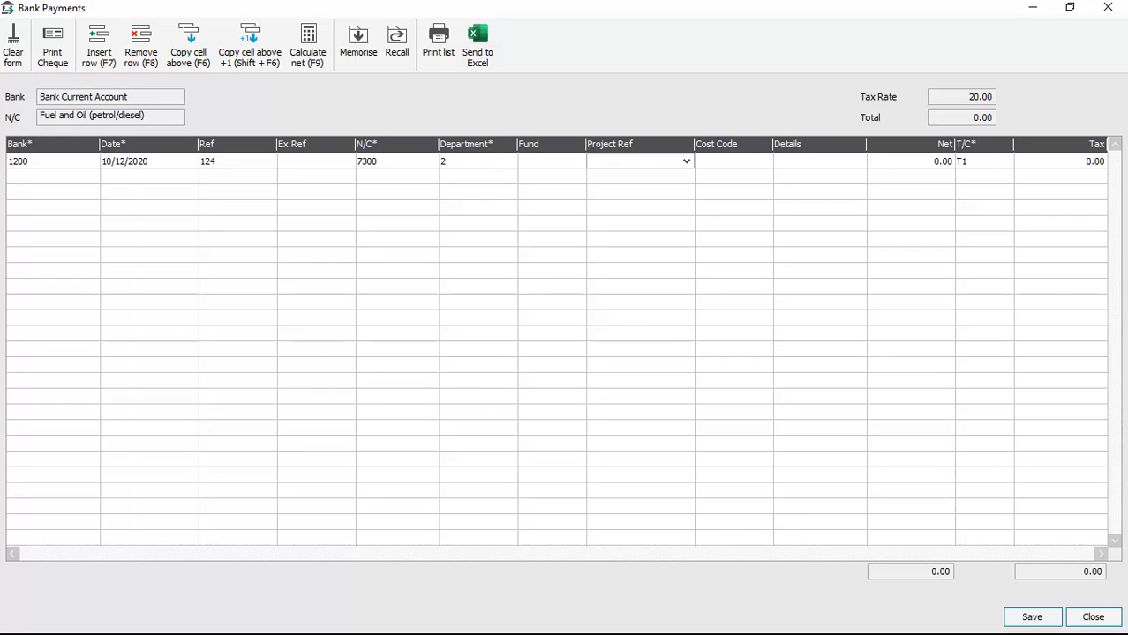
{"action": "key", "text": "Tab"}
{"action": "key", "text": "Tab"}
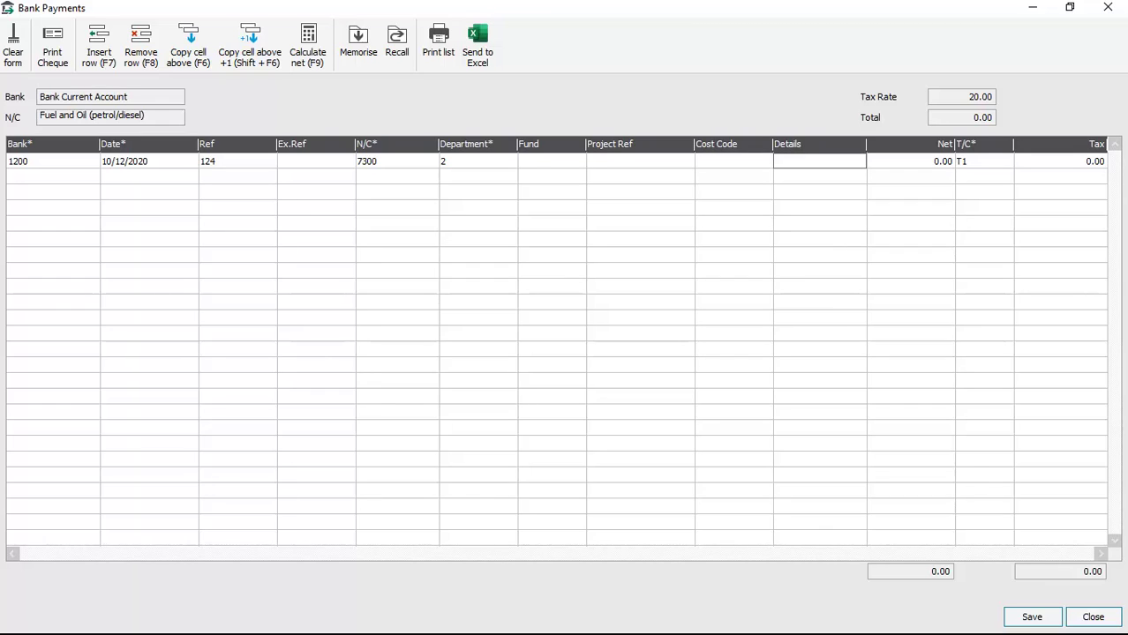
{"action": "type", "text": "Petrol"}
{"action": "key", "text": "Tab"}
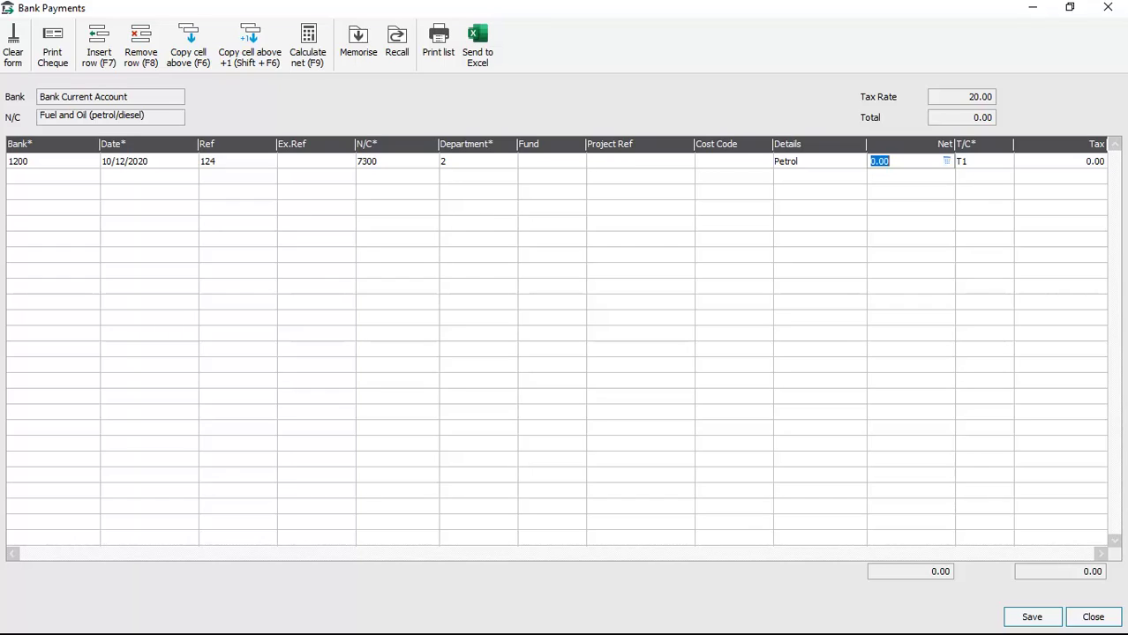
{"action": "type", "text": "45"}
{"action": "key", "text": "Tab"}
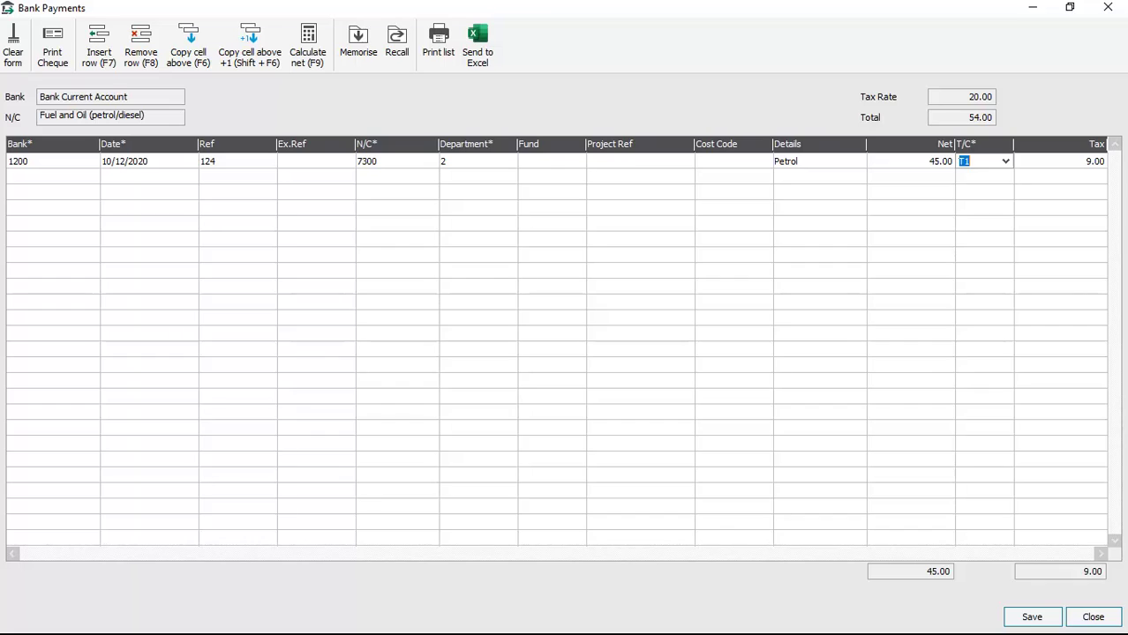
{"action": "key", "text": "Tab"}
{"action": "key", "text": "Tab"}
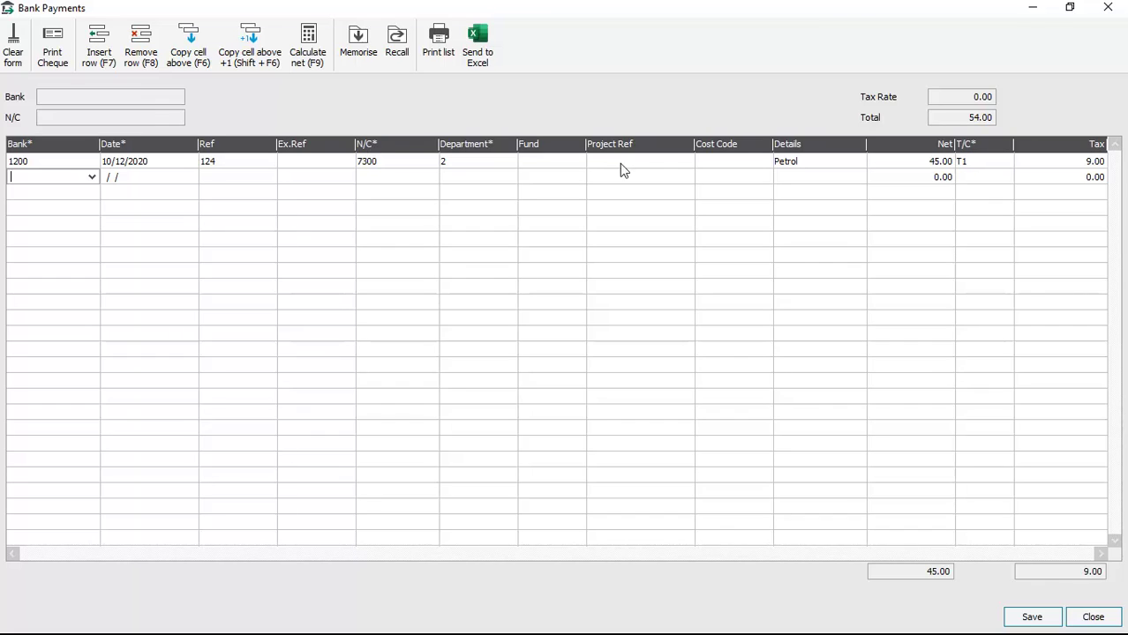
Attempt to save the backdated 54.00 bank payment, dismiss the lock-date refusal, and clear the form.
{"action": "left_click", "coordinate": [1032, 618]}
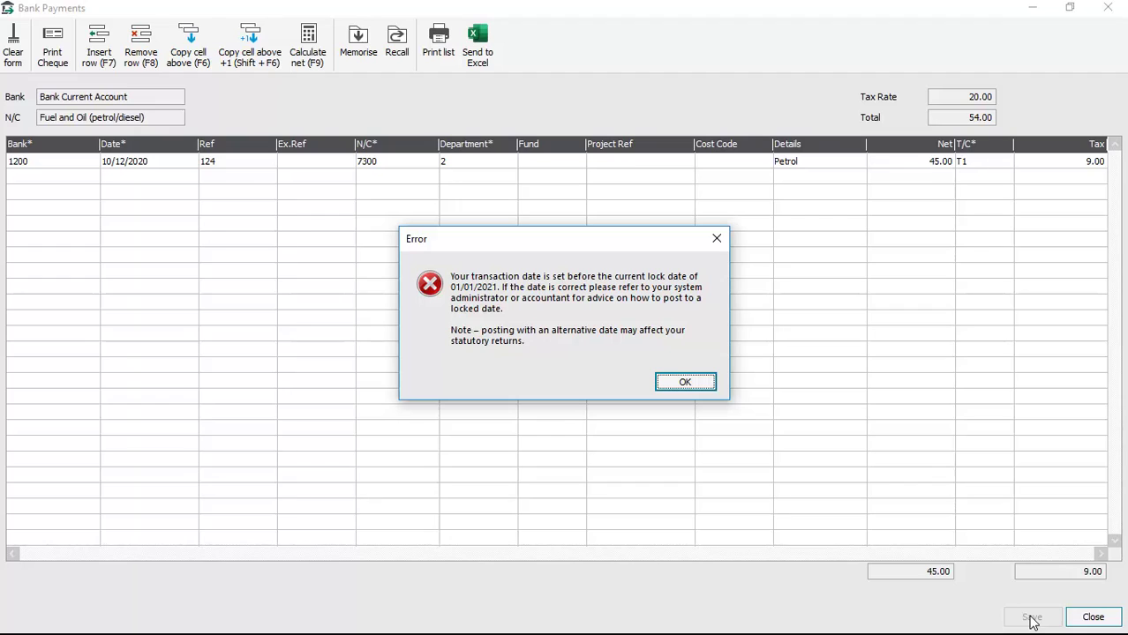
{"action": "left_click", "coordinate": [686, 383]}
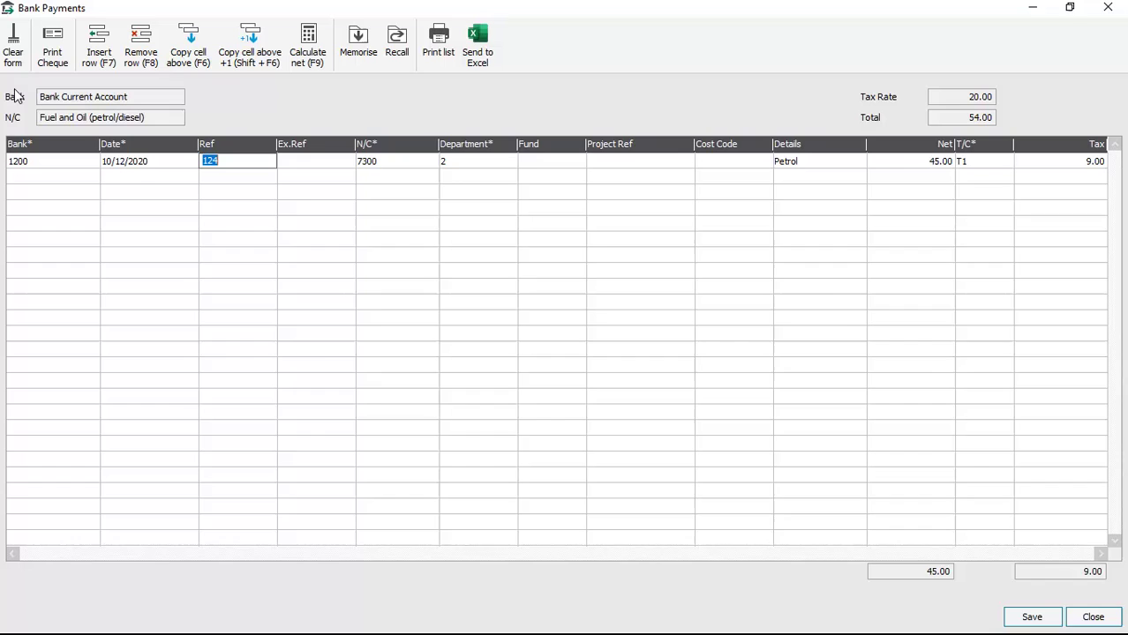
{"action": "left_click", "coordinate": [13, 44]}
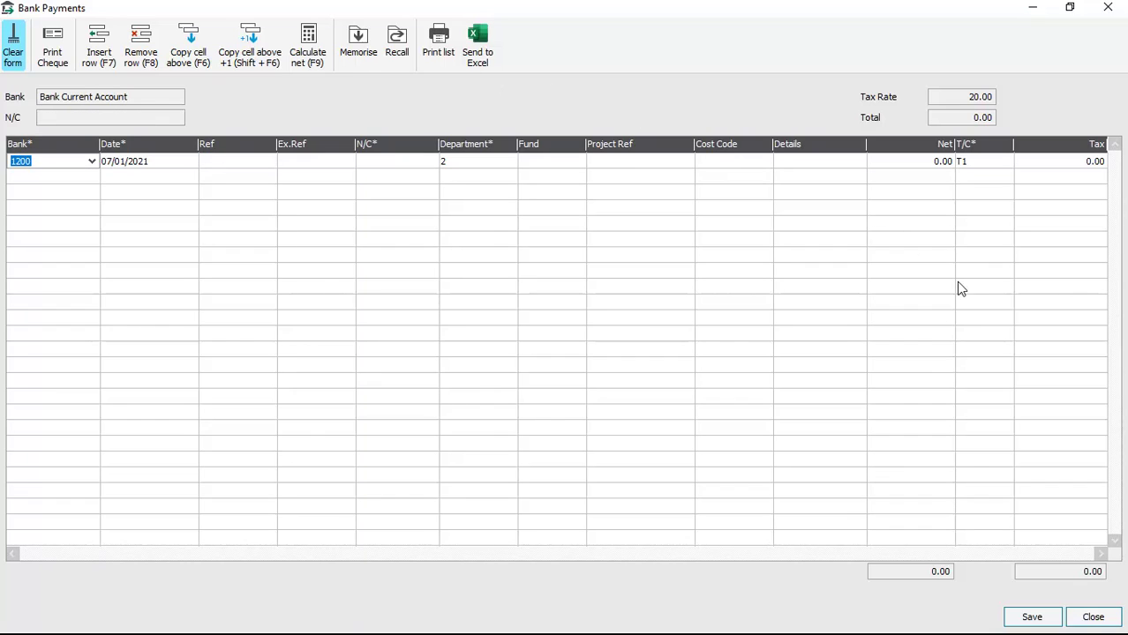
Close Bank Payments and log off the restricted user, closing open windows.
{"action": "left_click", "coordinate": [1093, 617]}
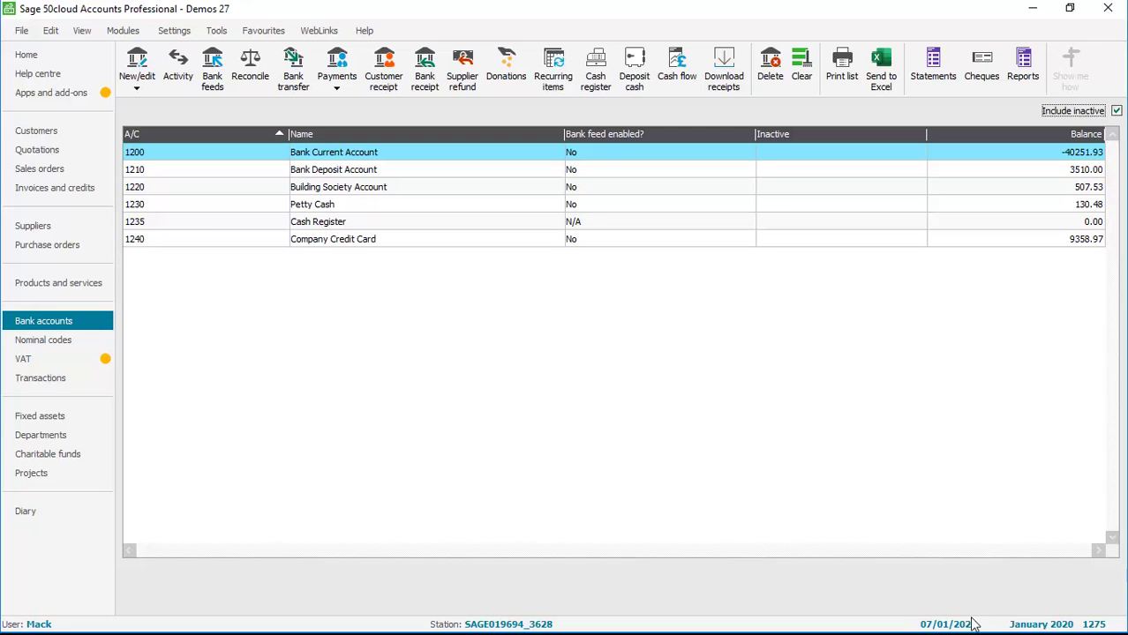
{"action": "left_click", "coordinate": [22, 31]}
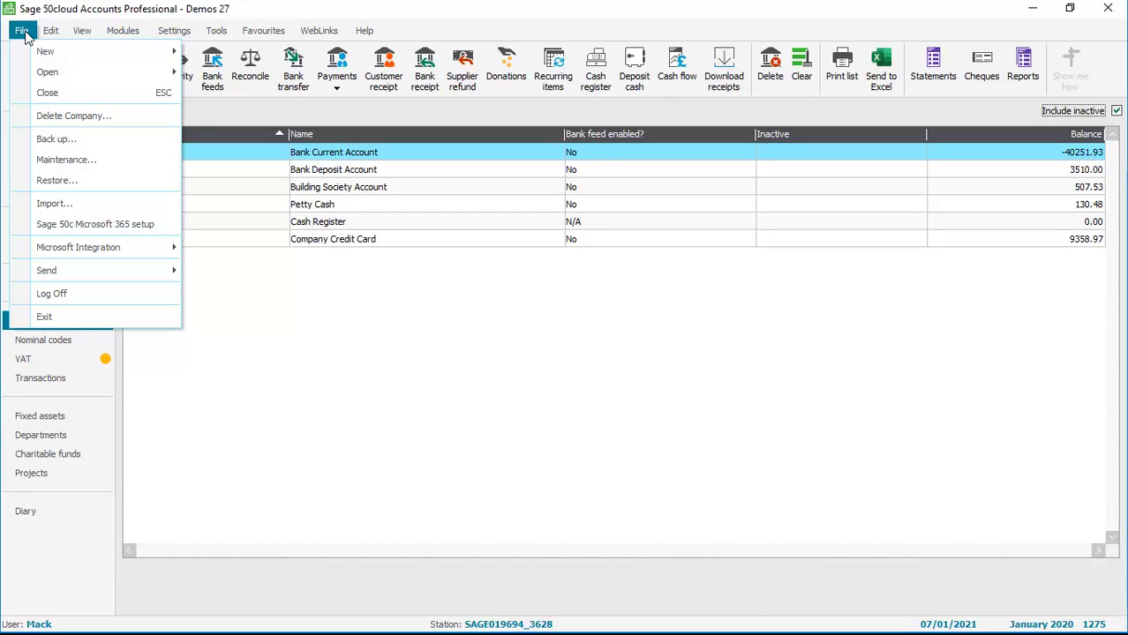
{"action": "left_click", "coordinate": [52, 294]}
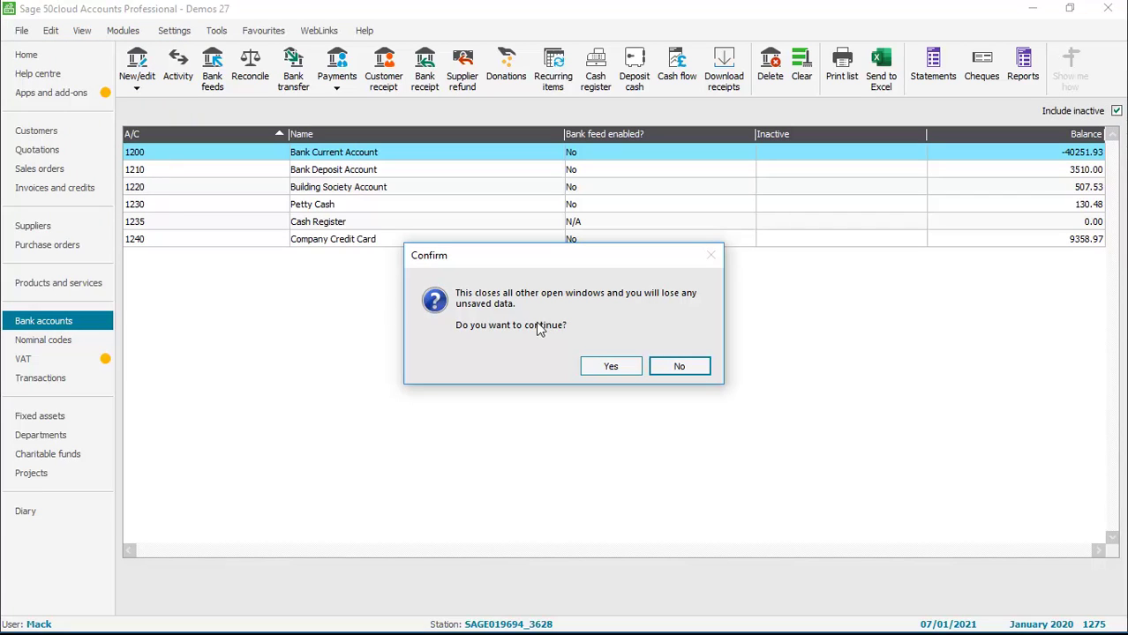
{"action": "left_click", "coordinate": [611, 367]}
Log back on as the manager user with the manager password.
{"action": "type", "text": "manager"}
{"action": "key", "text": "Tab"}
{"action": "type", "text": "**"}
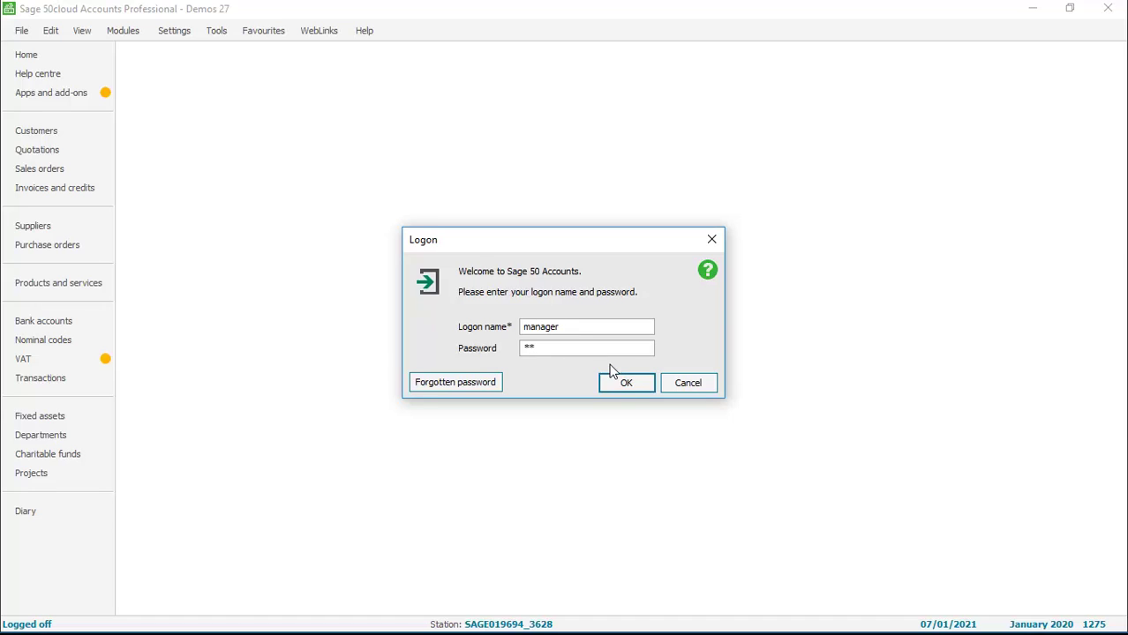
{"action": "left_click", "coordinate": [626, 383]}
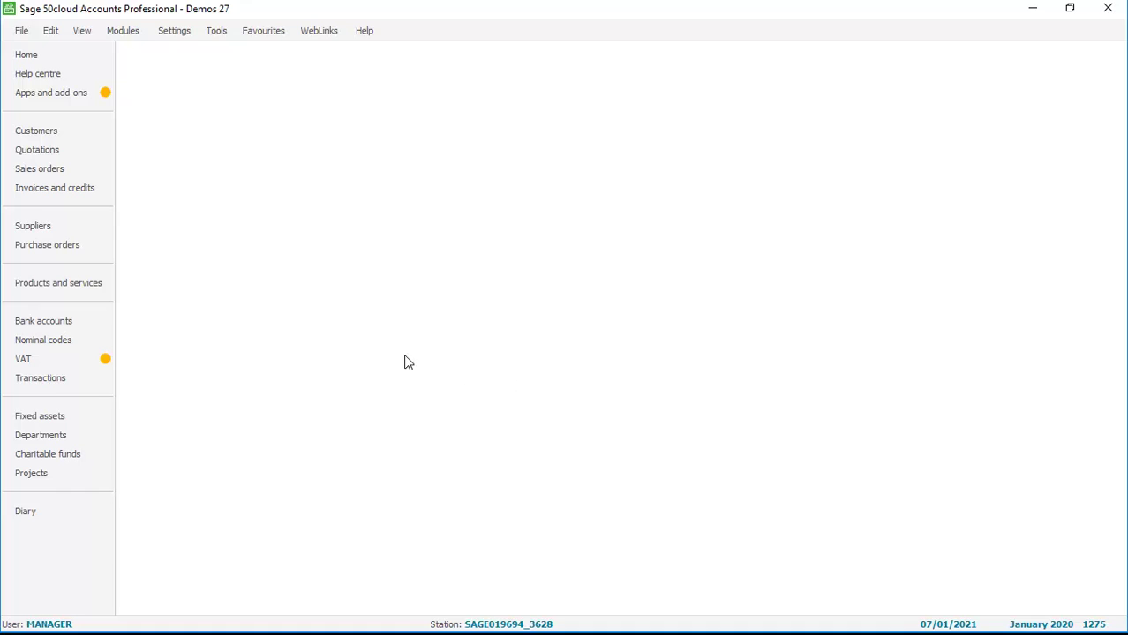
{"action": "left_click", "coordinate": [174, 32]}
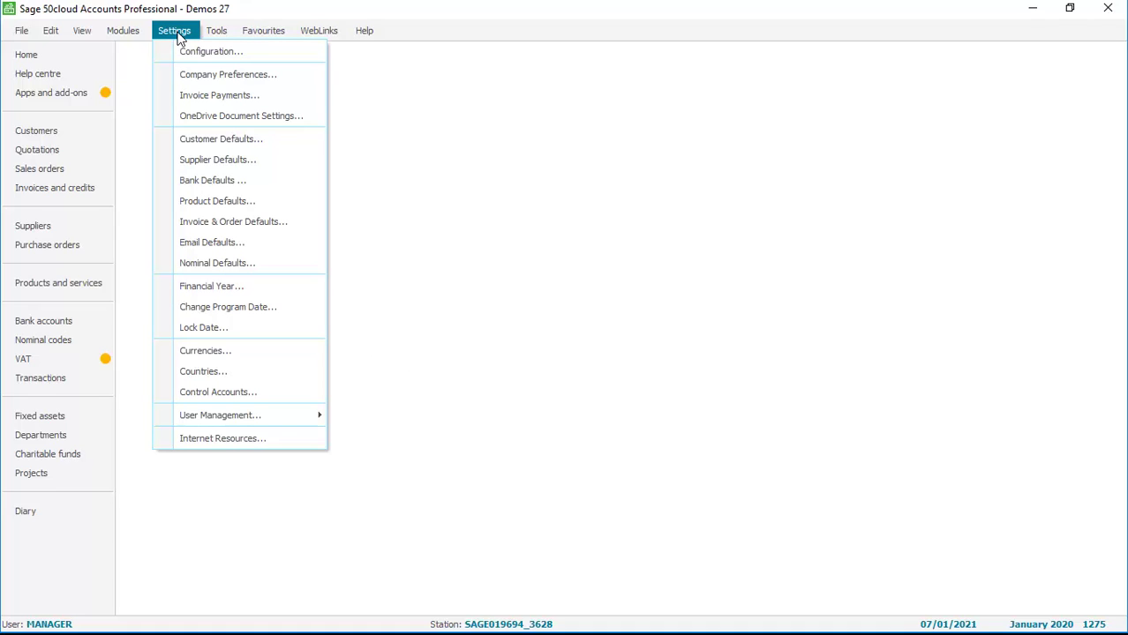
{"action": "left_click", "coordinate": [196, 329]}
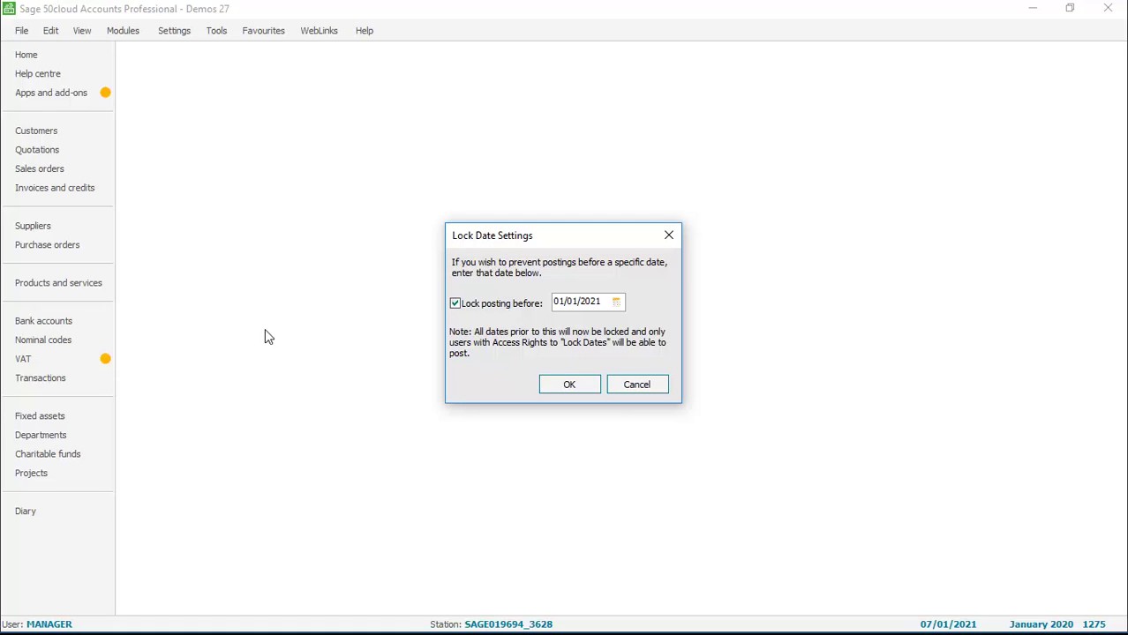
{"action": "left_click", "coordinate": [571, 387]}
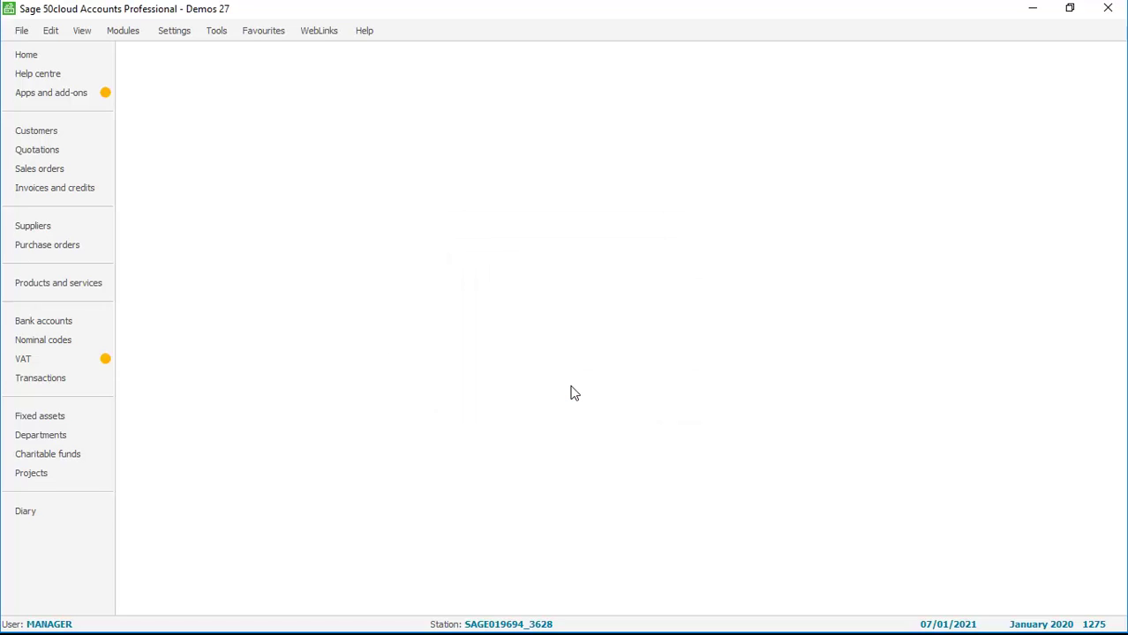